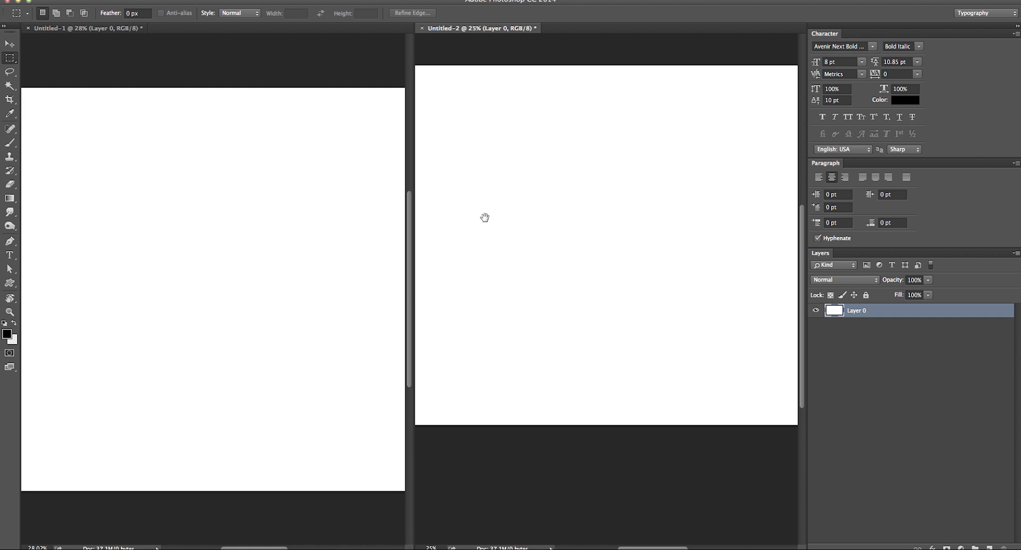
Step: Nudge the Untitled-2 view down, then make Untitled-1 active and zoom it out to about 26%
left_click_drag(483, 216, 483, 244)
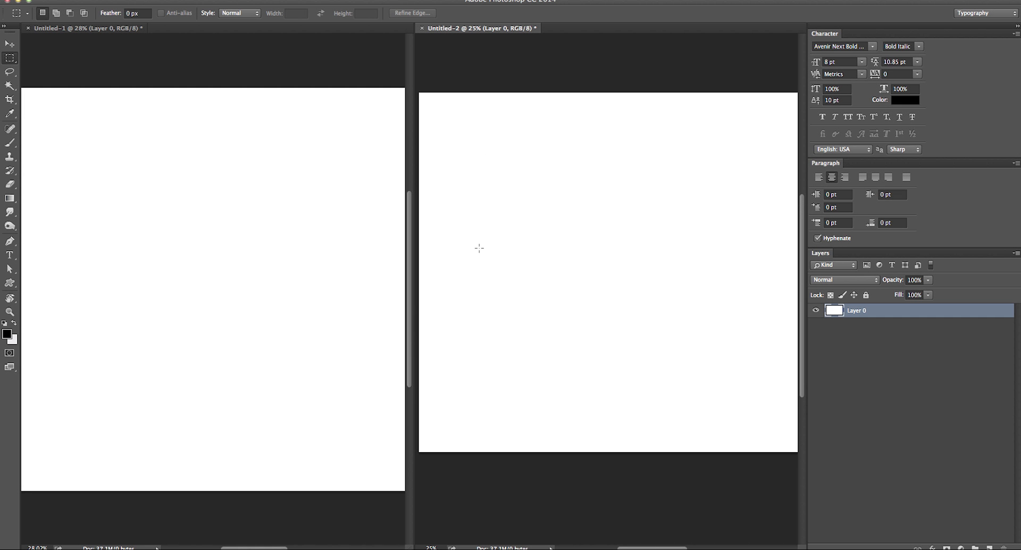
left_click(412, 379)
left_click_drag(413, 379, 475, 377)
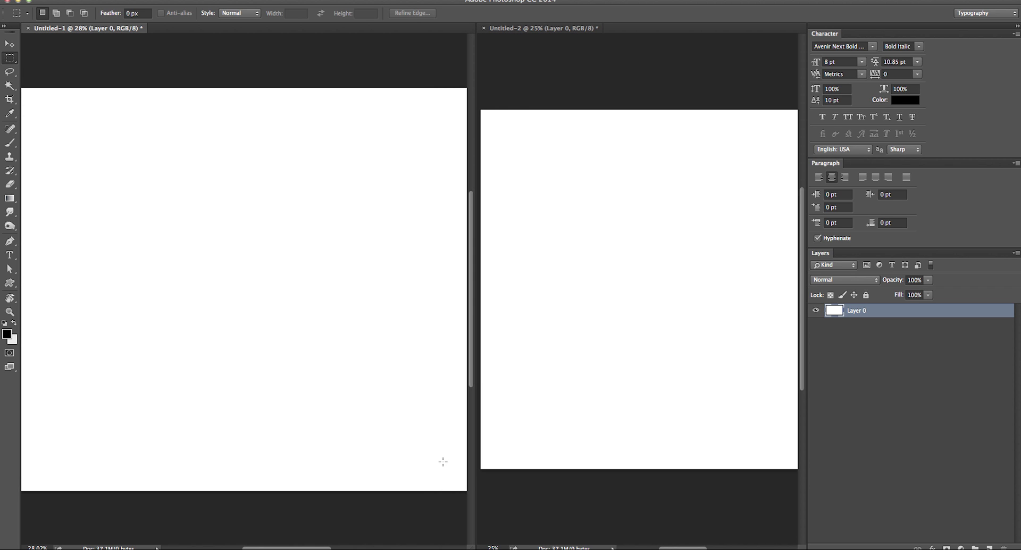
left_click(10, 312)
left_click_drag(134, 332, 266, 317)
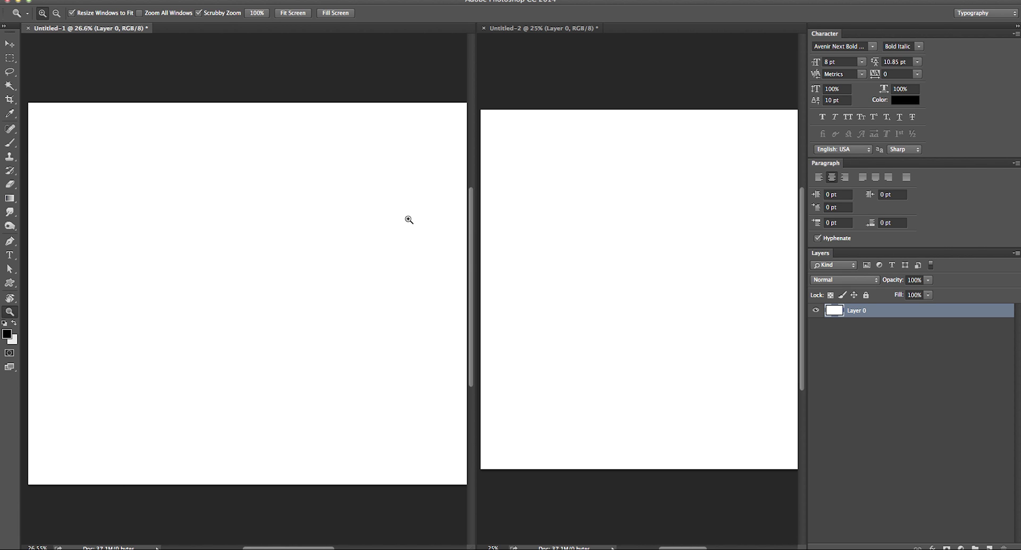
Step: Paint soft grey diagonal strokes across Untitled-1's upper left at 45% opacity, brush sizes 125 to 400
key("b")
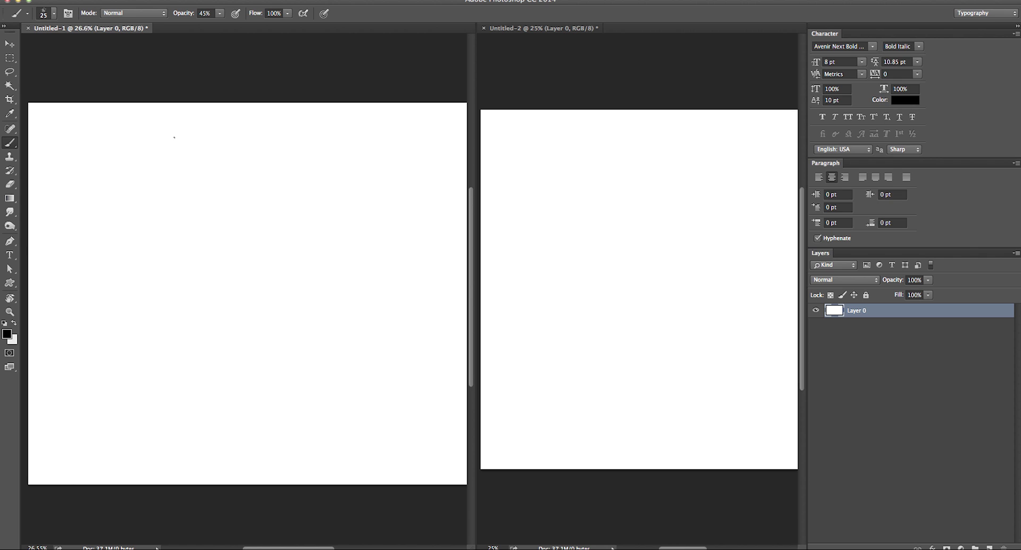
key("bracketright")
key("bracketright")
key("bracketright")
key("bracketright")
key("bracketright")
mouse_move(184, 209)
left_mouse_down()
mouse_move(274, 369)
mouse_move(246, 294)
mouse_move(181, 196)
mouse_move(274, 338)
mouse_move(267, 323)
mouse_move(183, 193)
mouse_move(303, 364)
left_mouse_up()
key("bracketright")
key("bracketright")
key("bracketright")
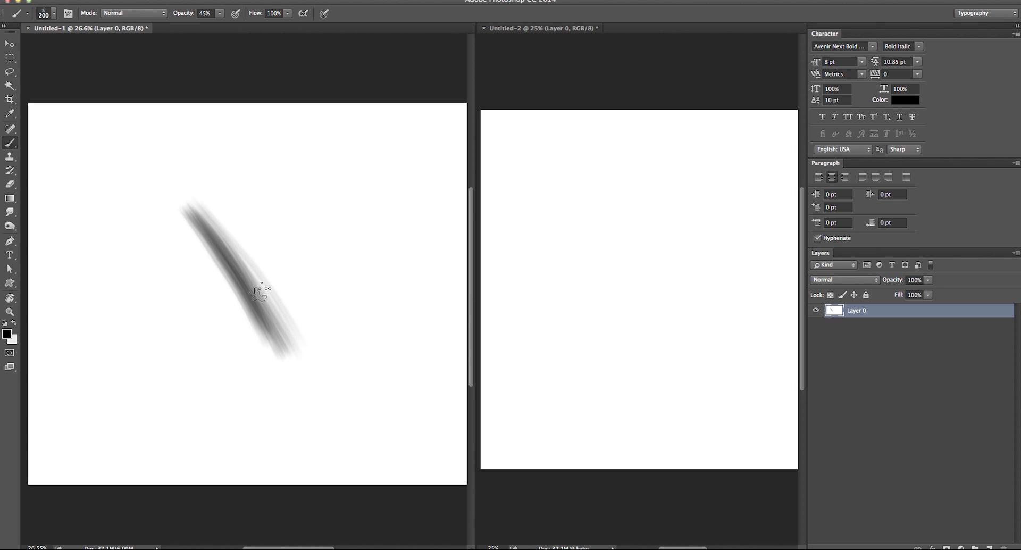
key("bracketright")
key("bracketright")
key("bracketright")
left_click_drag(273, 292, 202, 198)
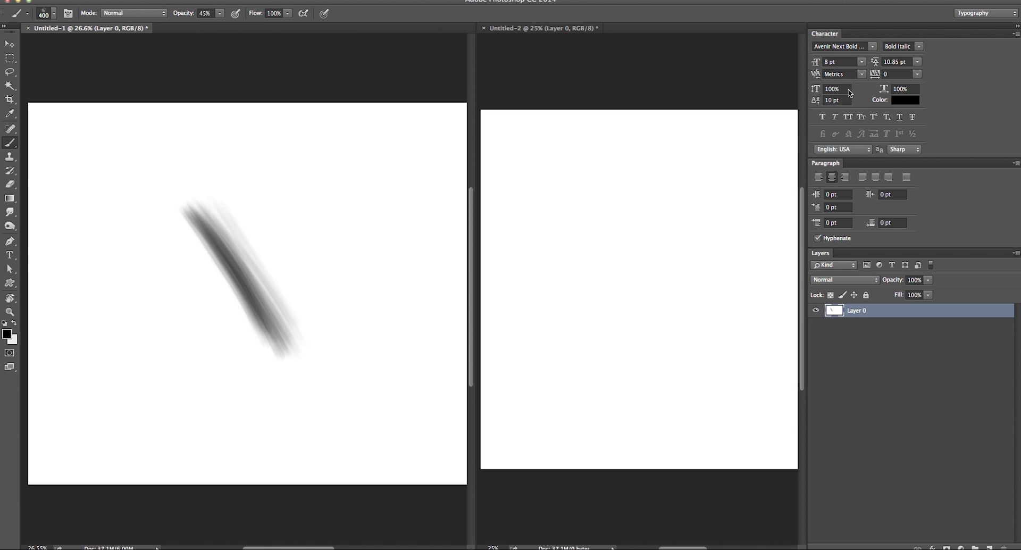
Step: Show the Brush panel's Transfer settings and paint darker strokes over the band at 300 px
left_click(326, 0)
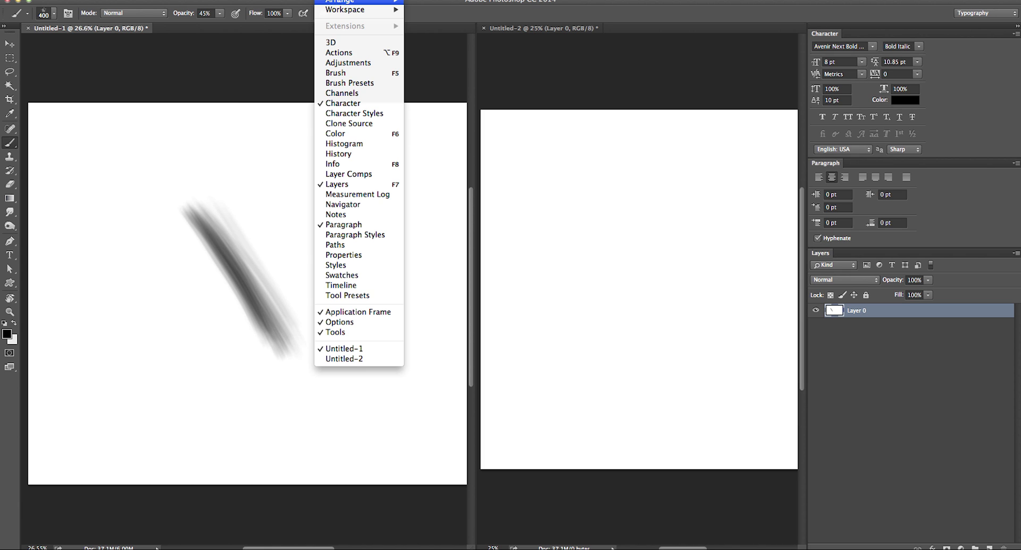
left_click(330, 74)
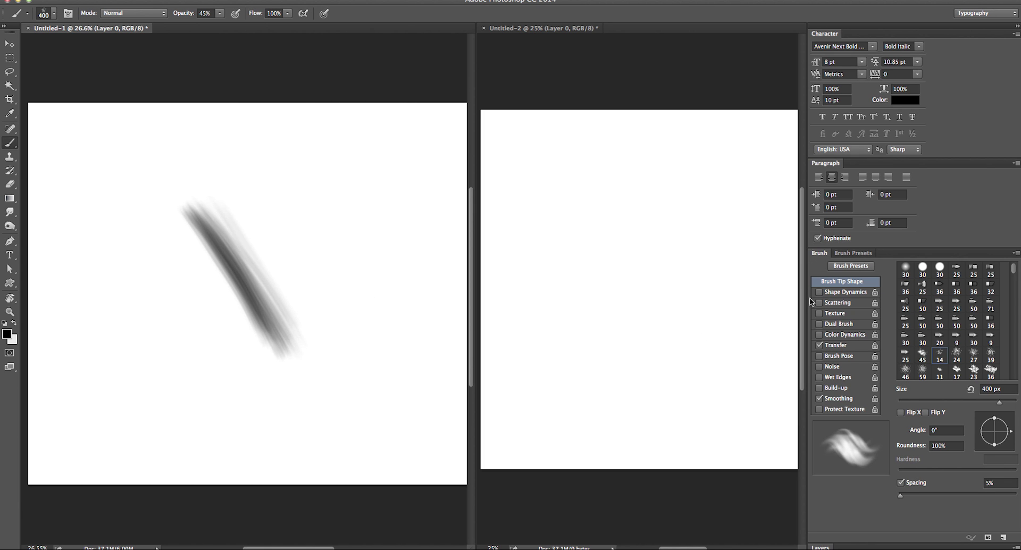
left_click(833, 346)
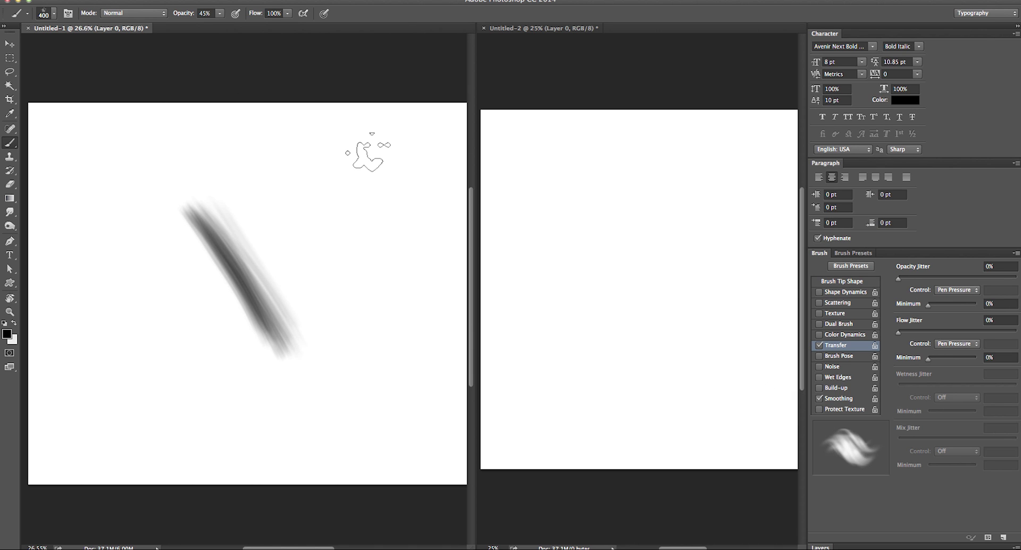
key("bracketleft")
mouse_move(198, 215)
left_mouse_down()
mouse_move(296, 350)
mouse_move(209, 221)
mouse_move(315, 360)
mouse_move(229, 224)
mouse_move(299, 315)
mouse_move(213, 199)
mouse_move(330, 347)
mouse_move(237, 212)
mouse_move(307, 340)
mouse_move(218, 226)
mouse_move(277, 250)
left_mouse_up()
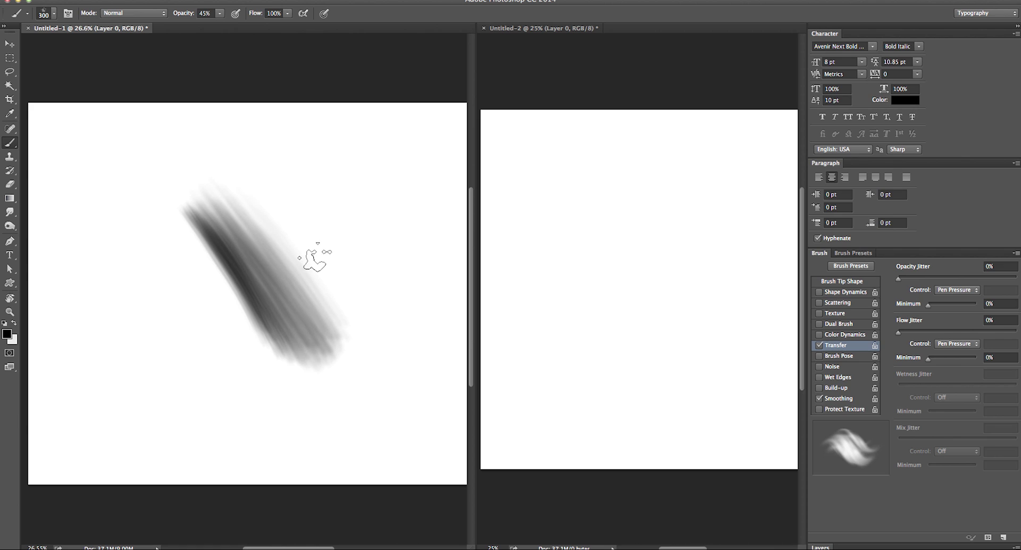
Step: Sample several greys from the stroke to paint with at 175 px
key("x")
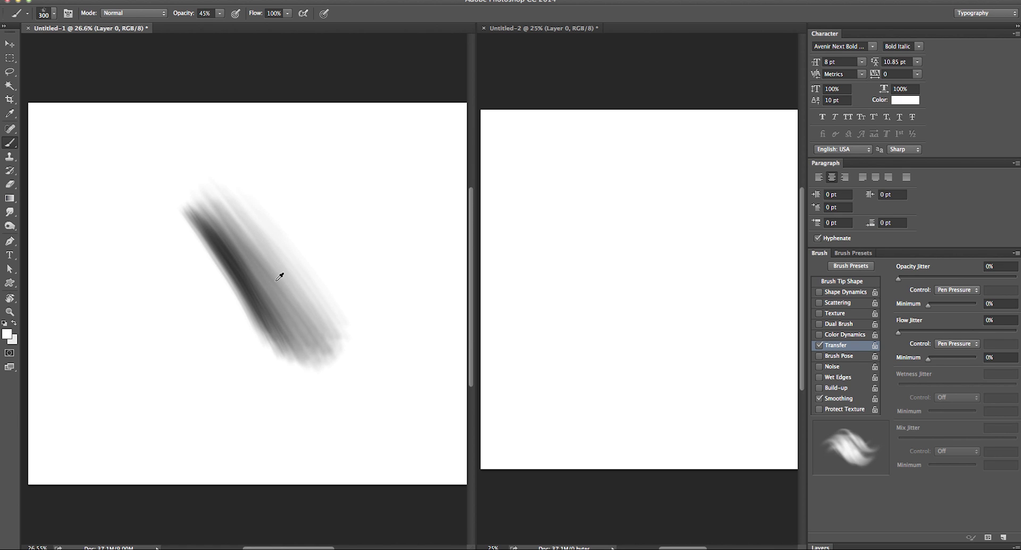
left_click(274, 271, "alt")
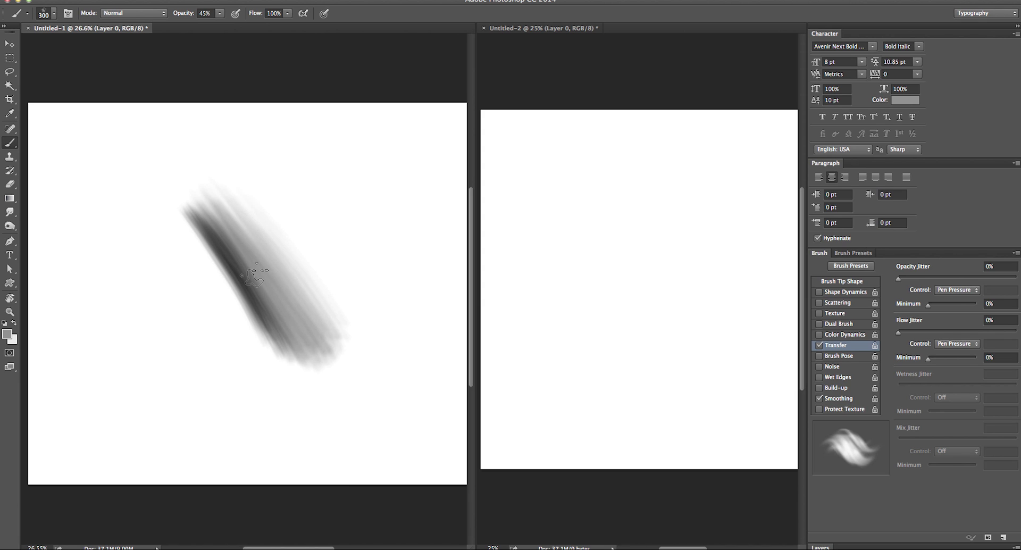
key("bracketleft")
key("bracketleft")
key("bracketleft")
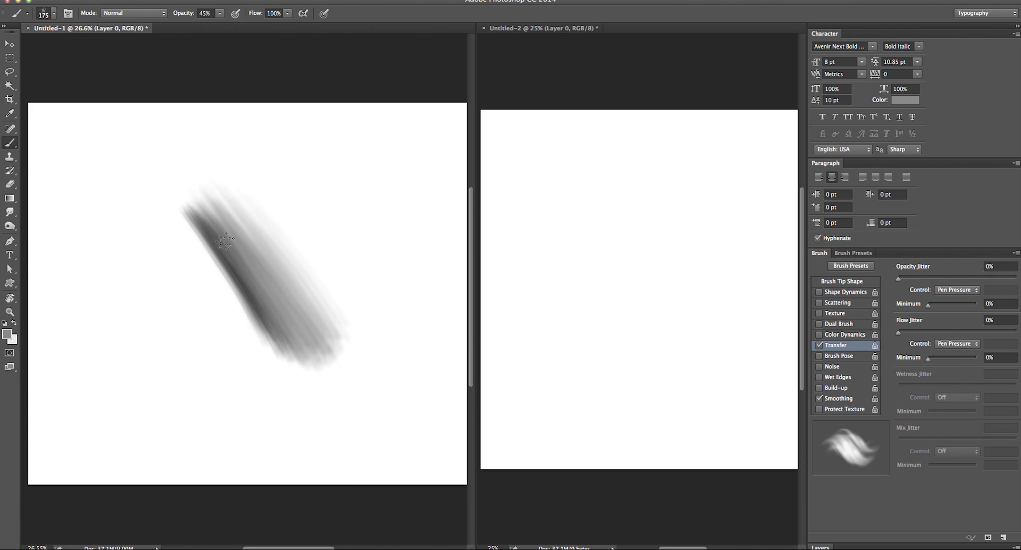
left_click(266, 261, "alt")
left_click(286, 277, "alt")
left_click(255, 249, "alt")
left_click(241, 255, "alt")
Step: Use the Smudge tool with the 35 Blending Brush - Smooth preset and display its Scattering settings
left_click(10, 212)
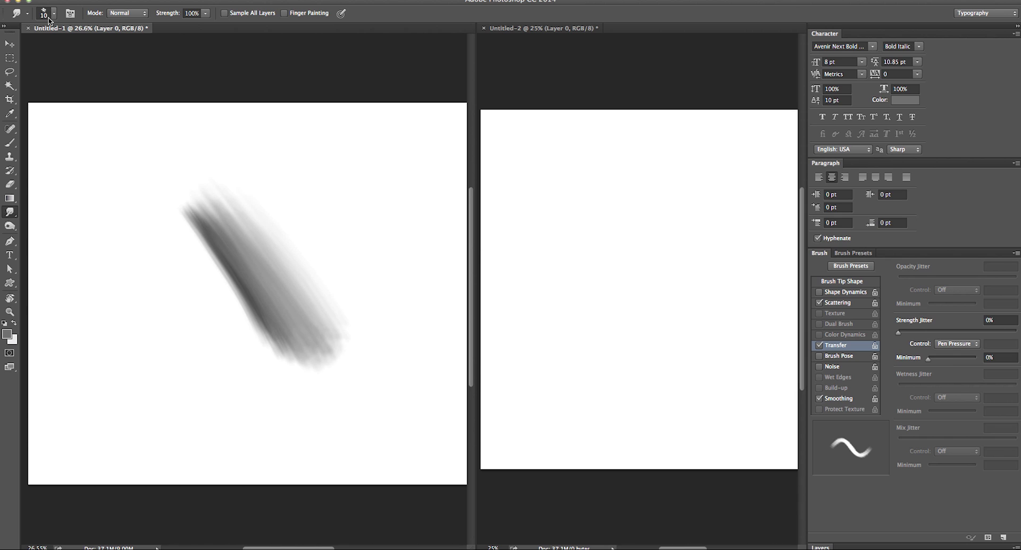
left_click(53, 14)
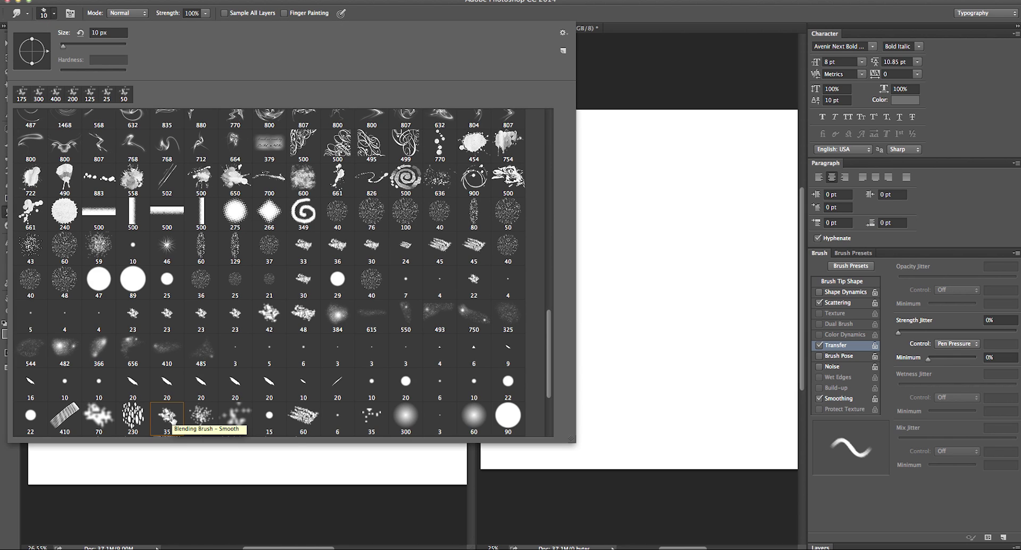
double_click(168, 417)
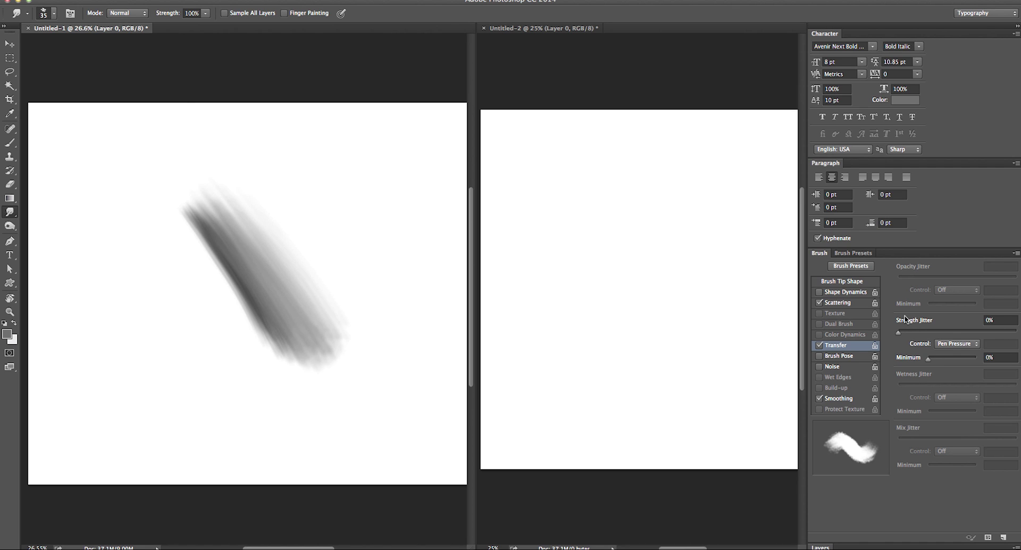
left_click(837, 302)
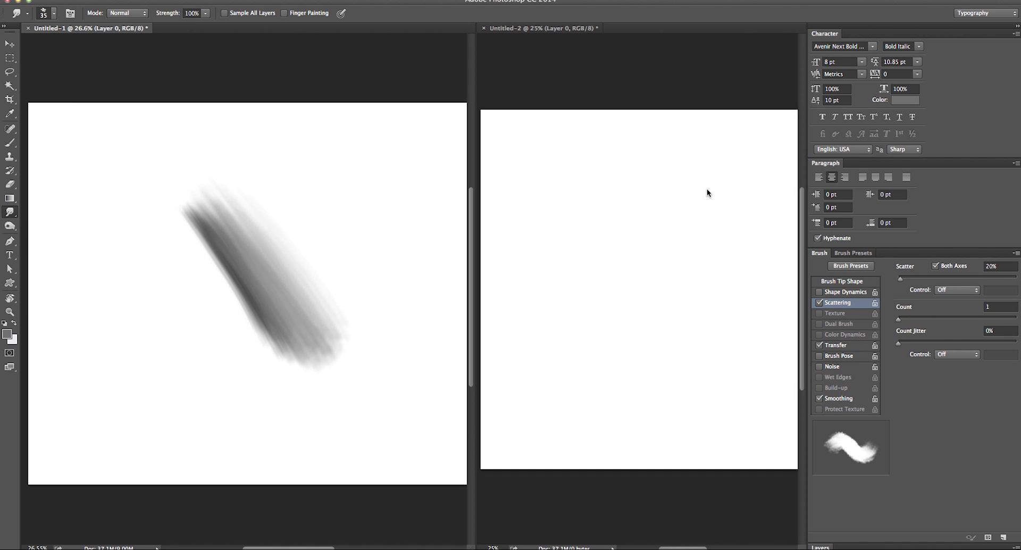
Step: Smudge the band's left and lower-left edges with a 60 px brush, undoing the last edge pass
key("bracketright")
key("bracketright")
key("bracketright")
mouse_move(240, 294)
left_mouse_down()
mouse_move(221, 272)
mouse_move(251, 321)
mouse_move(201, 242)
mouse_move(249, 312)
mouse_move(234, 274)
mouse_move(198, 228)
left_mouse_up()
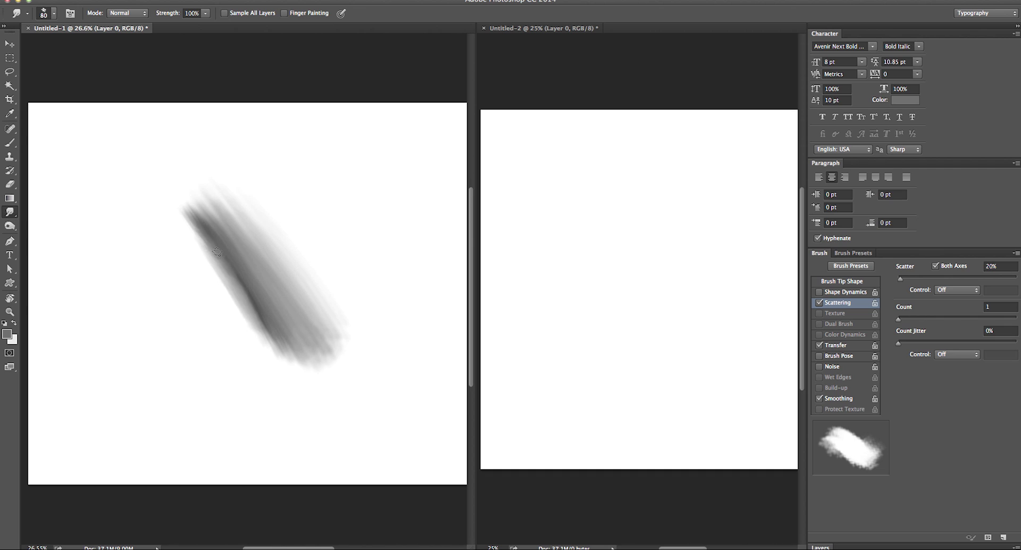
mouse_move(242, 286)
left_mouse_down()
mouse_move(254, 307)
mouse_move(210, 248)
mouse_move(227, 273)
left_mouse_up()
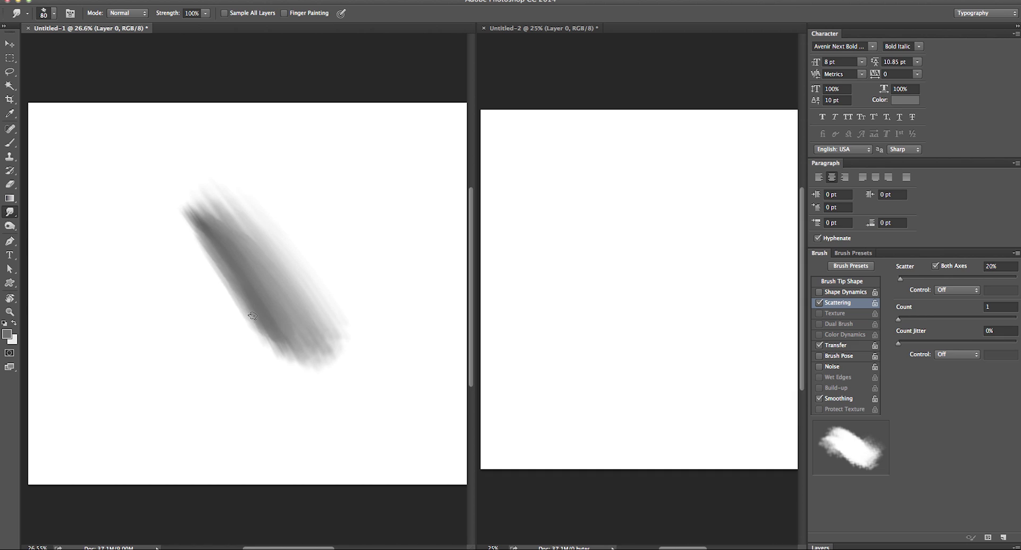
mouse_move(261, 323)
left_mouse_down()
mouse_move(269, 299)
mouse_move(256, 327)
mouse_move(241, 318)
mouse_move(233, 253)
mouse_move(221, 278)
mouse_move(209, 265)
mouse_move(211, 254)
mouse_move(256, 318)
mouse_move(224, 246)
left_mouse_up()
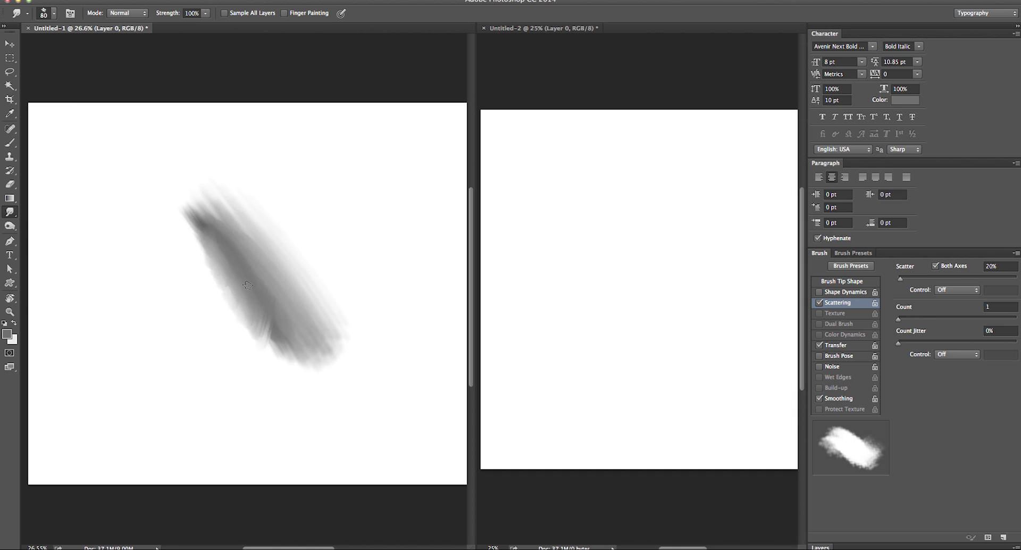
key("super+z")
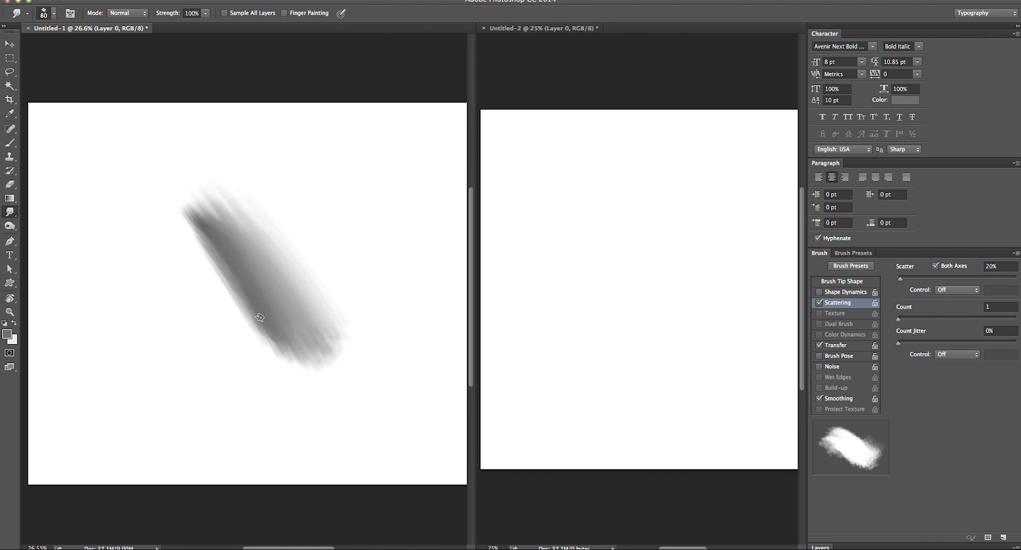
Step: Blend a light streak into the band's lower end, retrying after two undos
left_click_drag(297, 347, 262, 281)
key("super+z")
left_click_drag(310, 355, 265, 287)
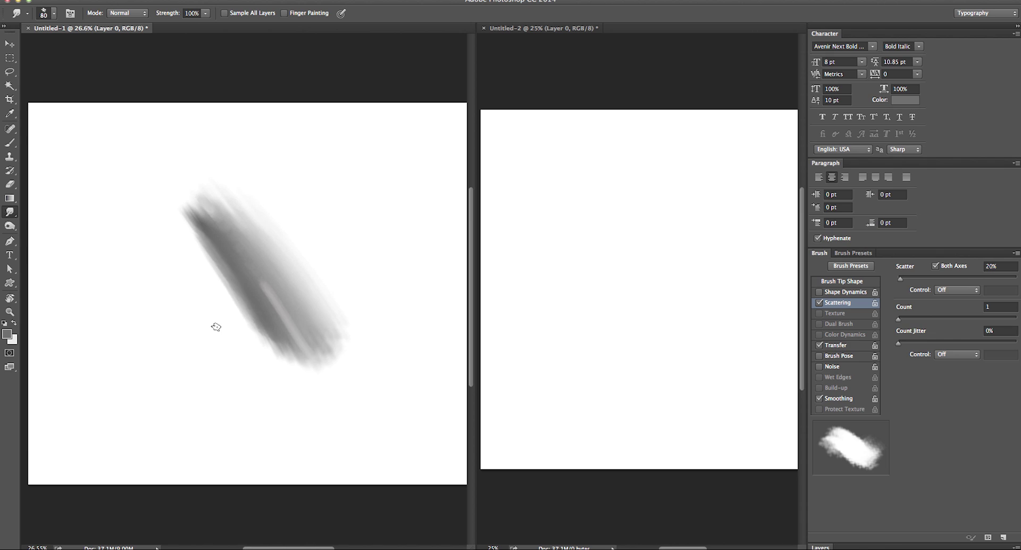
key("super+z")
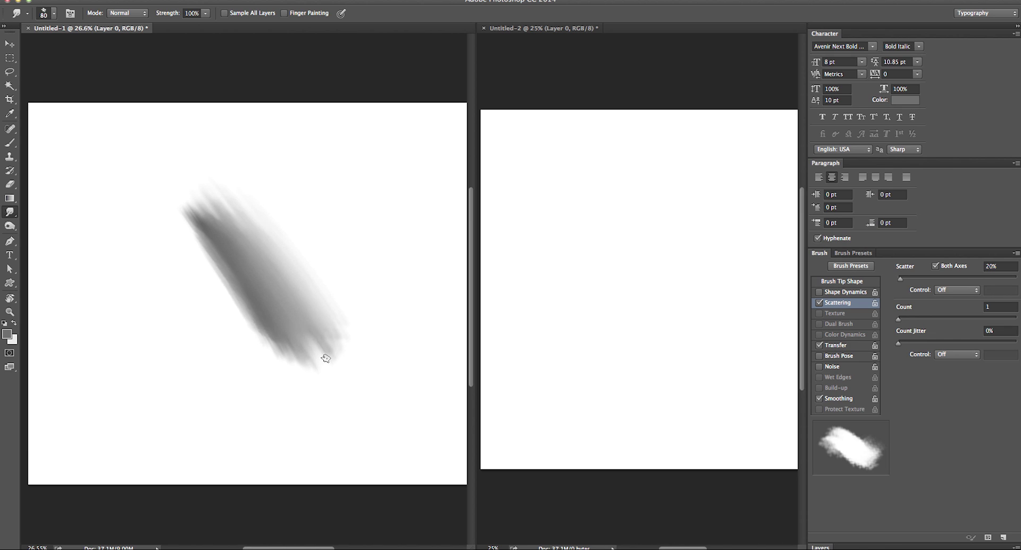
mouse_move(327, 341)
left_mouse_down()
mouse_move(309, 310)
mouse_move(332, 361)
mouse_move(294, 308)
mouse_move(330, 370)
mouse_move(286, 310)
mouse_move(317, 378)
mouse_move(294, 316)
mouse_move(331, 361)
mouse_move(288, 314)
mouse_move(328, 360)
mouse_move(294, 320)
mouse_move(311, 369)
mouse_move(326, 349)
mouse_move(303, 350)
left_mouse_up()
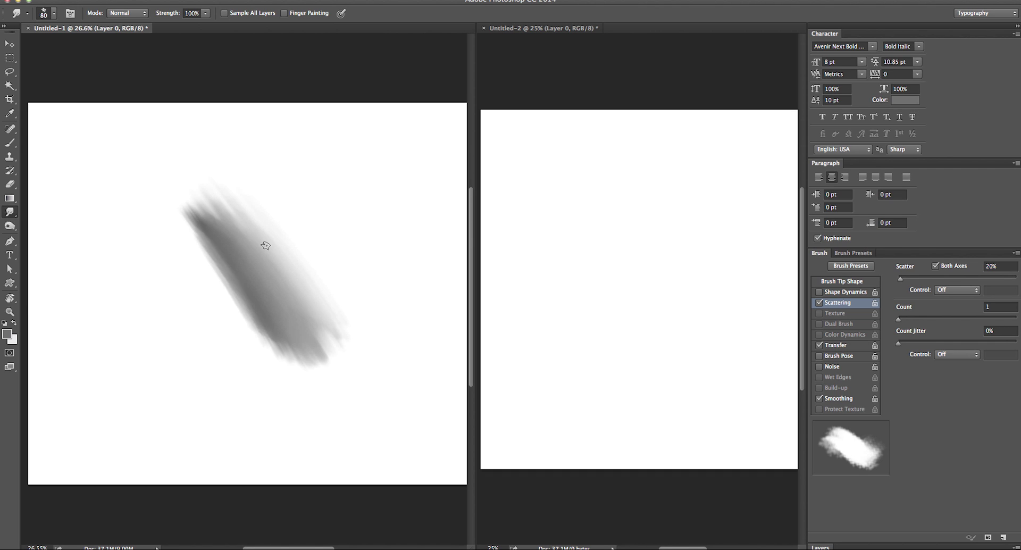
Step: Switch the smudge tip to a round 90 brush and undo a trial white streak
left_click(55, 13)
left_click(503, 410)
left_click(370, 519)
left_click_drag(311, 366, 189, 183)
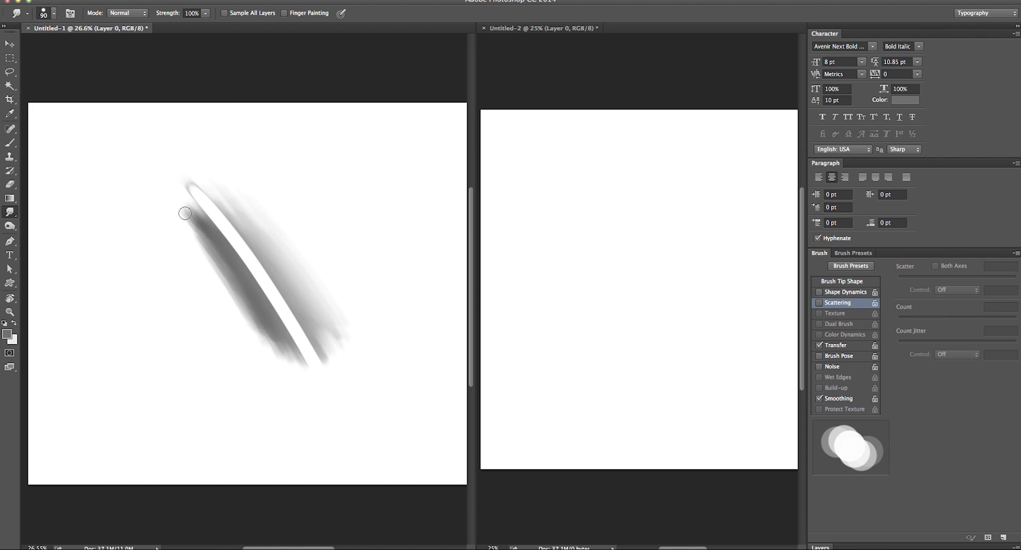
key("ctrl+z")
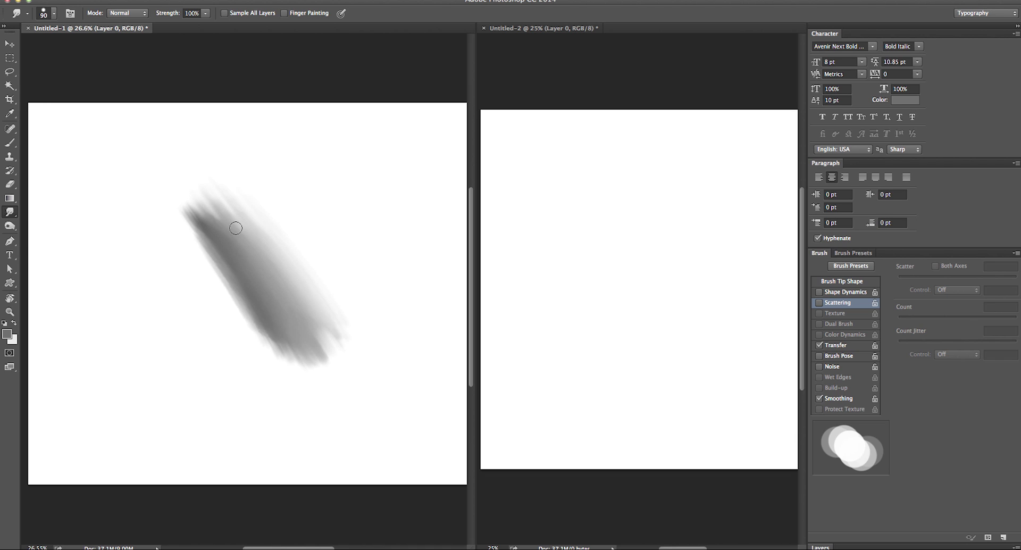
Step: Zoom in on the stroke's upper left and smudge the light streak back into the grey
left_click(10, 311)
left_click_drag(218, 219, 251, 235)
left_click(10, 212)
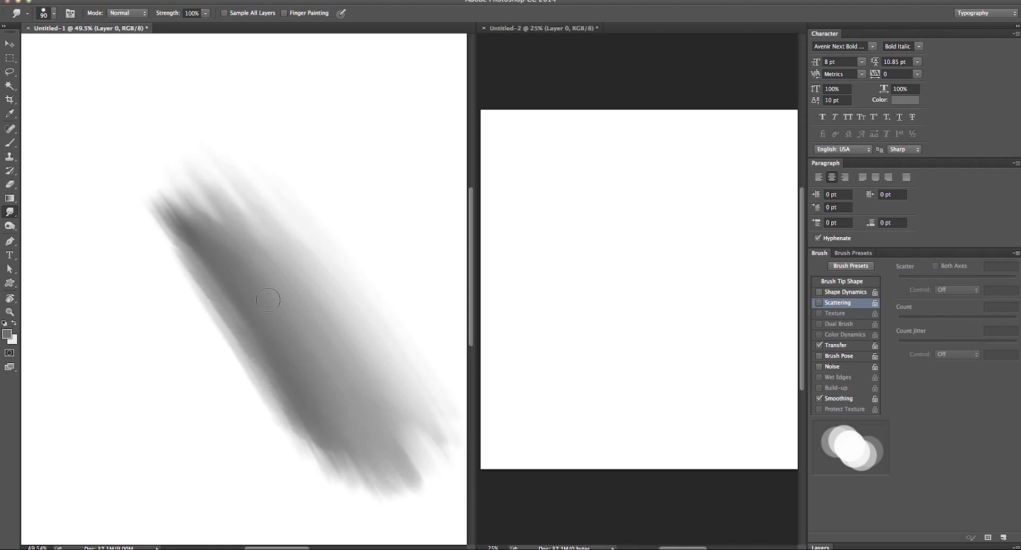
mouse_move(243, 211)
left_mouse_down()
mouse_move(264, 283)
mouse_move(253, 232)
mouse_move(290, 324)
mouse_move(253, 271)
mouse_move(281, 325)
mouse_move(230, 259)
mouse_move(273, 305)
mouse_move(251, 262)
mouse_move(266, 292)
left_mouse_up()
mouse_move(288, 344)
left_mouse_down()
mouse_move(293, 316)
mouse_move(289, 336)
left_mouse_up()
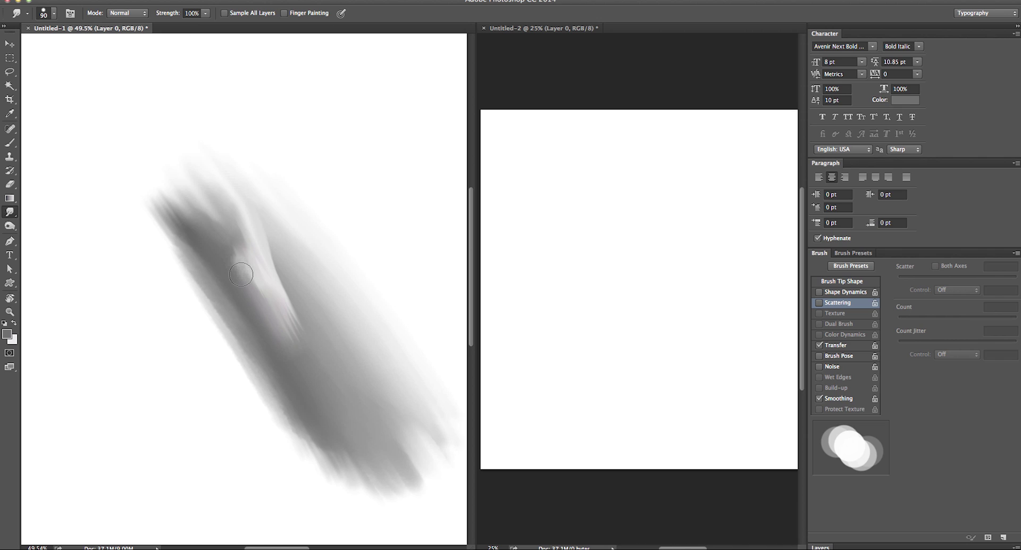
mouse_move(274, 313)
left_mouse_down()
mouse_move(289, 331)
mouse_move(275, 293)
mouse_move(264, 313)
mouse_move(250, 282)
mouse_move(282, 338)
mouse_move(301, 330)
mouse_move(232, 289)
left_mouse_up()
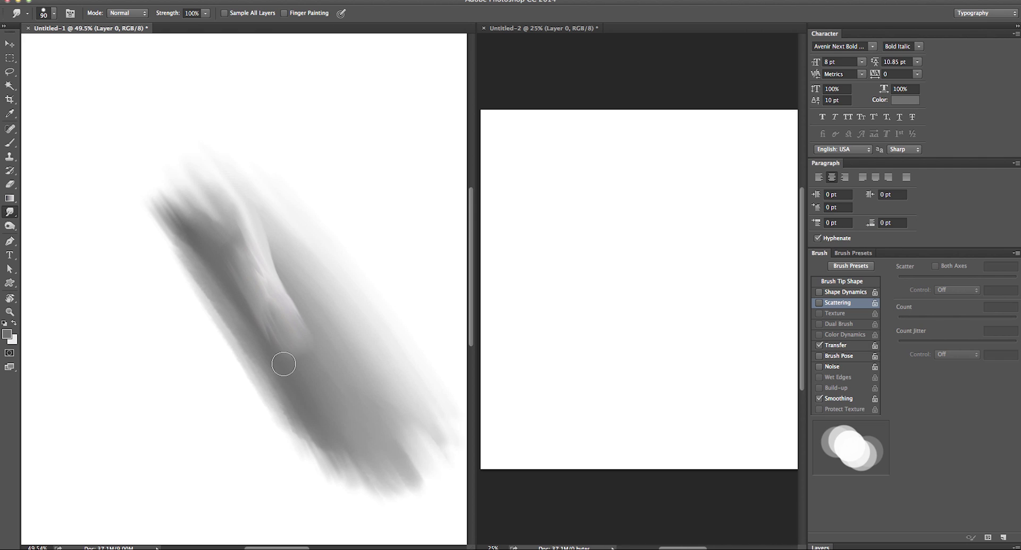
mouse_move(264, 280)
left_mouse_down()
mouse_move(238, 240)
mouse_move(270, 316)
mouse_move(248, 258)
mouse_move(293, 336)
mouse_move(263, 277)
mouse_move(286, 320)
mouse_move(290, 350)
mouse_move(286, 317)
mouse_move(294, 348)
mouse_move(273, 326)
mouse_move(289, 363)
mouse_move(264, 311)
mouse_move(297, 346)
mouse_move(287, 354)
mouse_move(246, 294)
mouse_move(310, 407)
left_mouse_up()
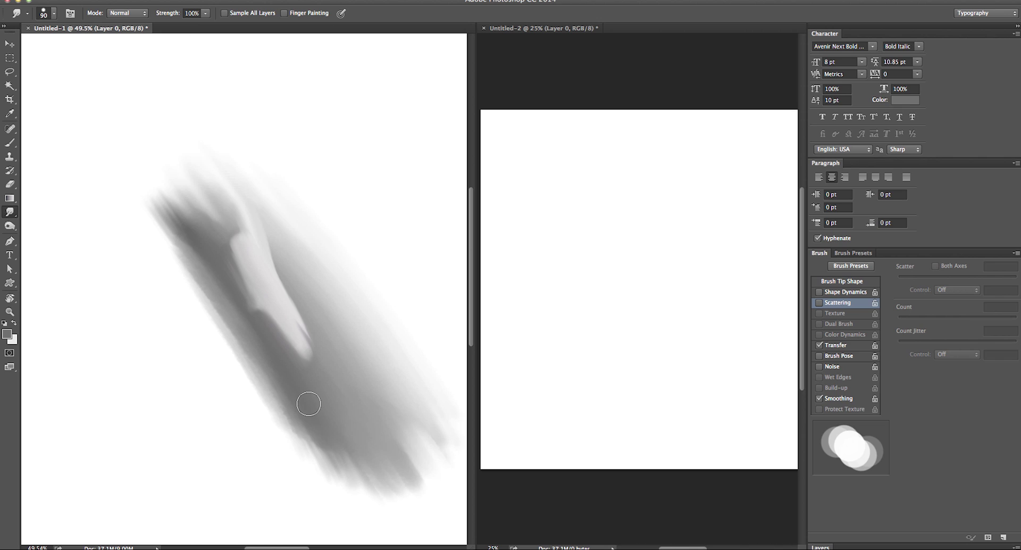
mouse_move(239, 323)
left_mouse_down()
mouse_move(269, 324)
mouse_move(293, 343)
mouse_move(295, 335)
mouse_move(241, 339)
left_mouse_up()
mouse_move(261, 298)
left_mouse_down()
mouse_move(239, 239)
mouse_move(250, 279)
mouse_move(288, 330)
mouse_move(250, 215)
left_mouse_up()
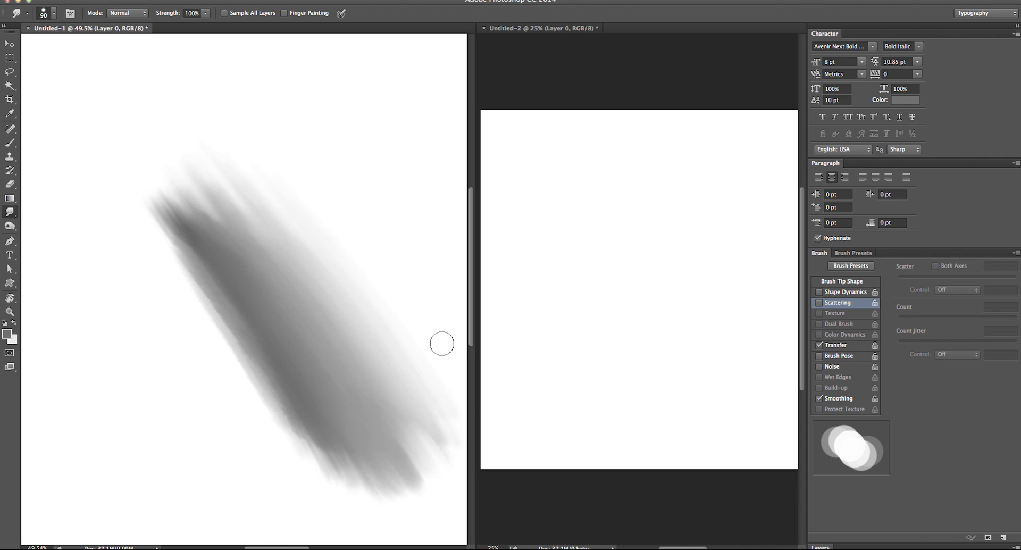
left_click(835, 345)
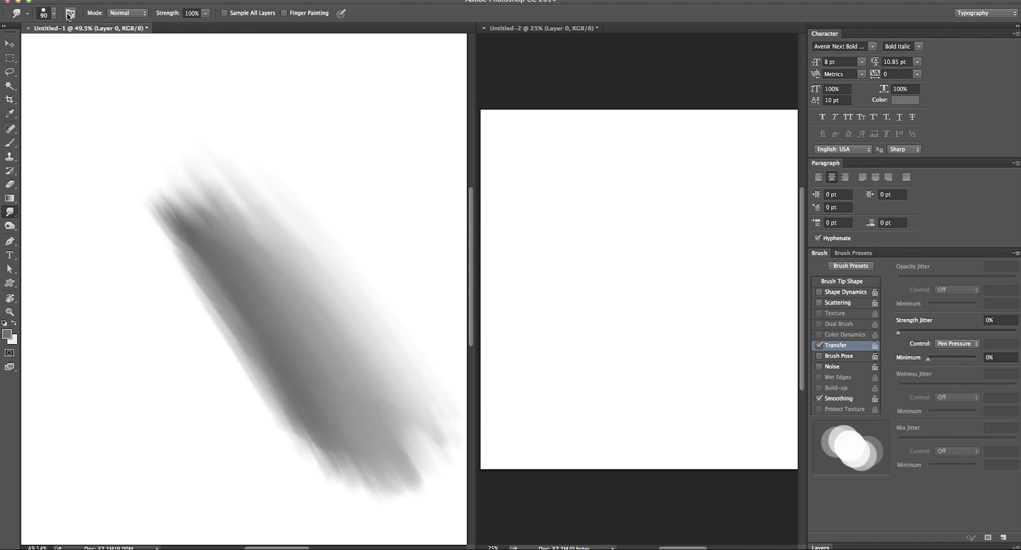
Step: Choose the 35 px scatter brush and zoom in on the grey stroke
left_click(54, 12)
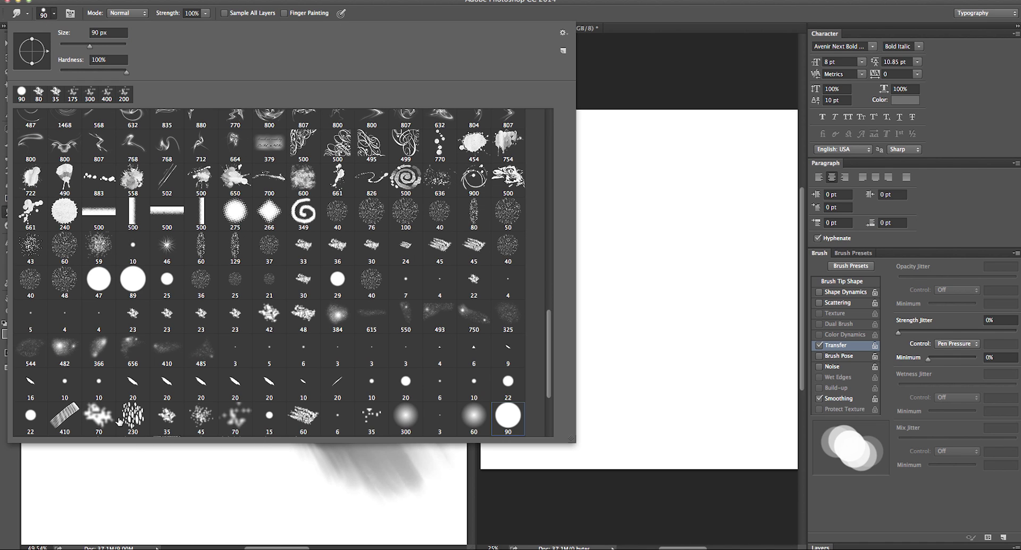
left_click(166, 417)
left_click(194, 480)
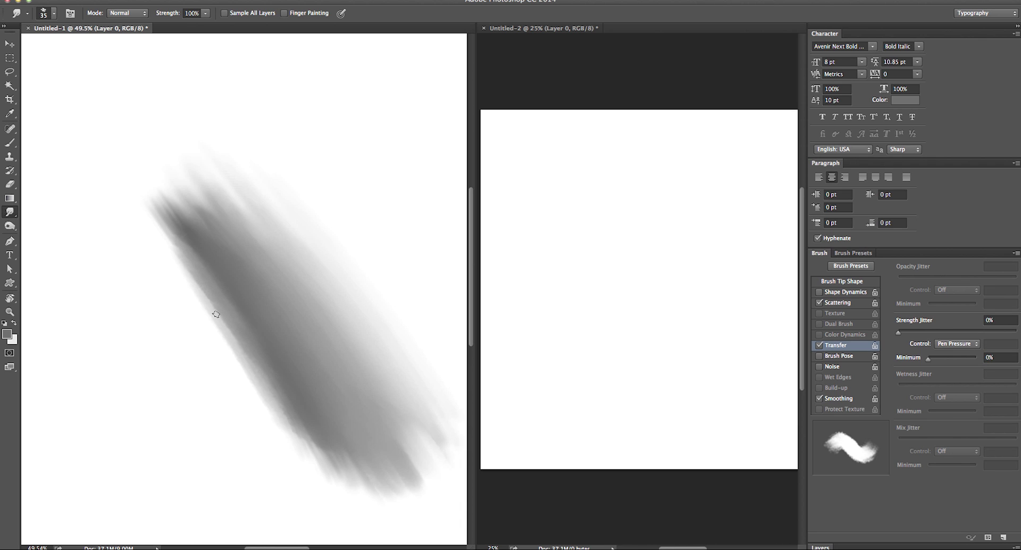
left_click(10, 312)
left_click_drag(202, 321, 261, 358)
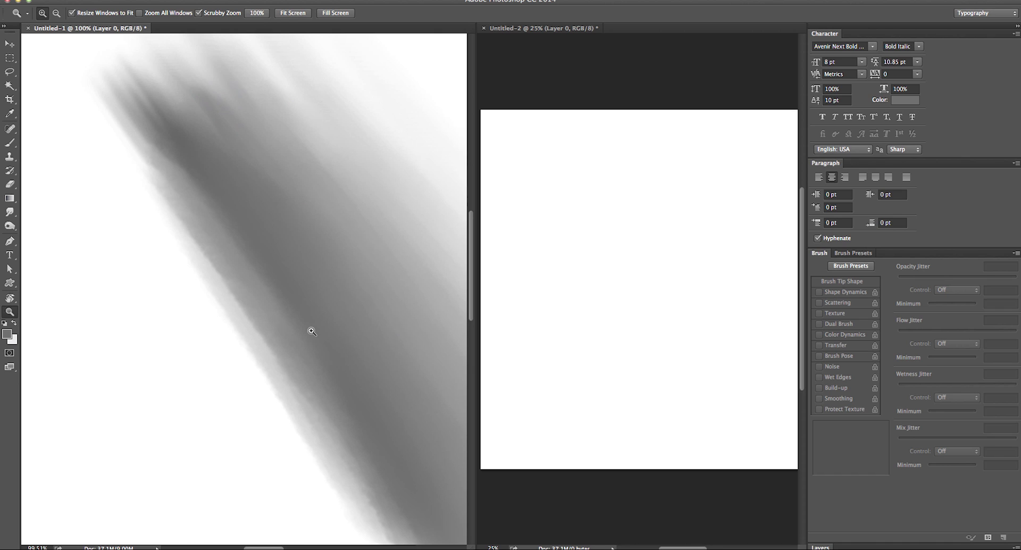
Step: Zoom out to show the whole stroke and return to the Brush tool at 175 px, 45% opacity
left_click(9, 143)
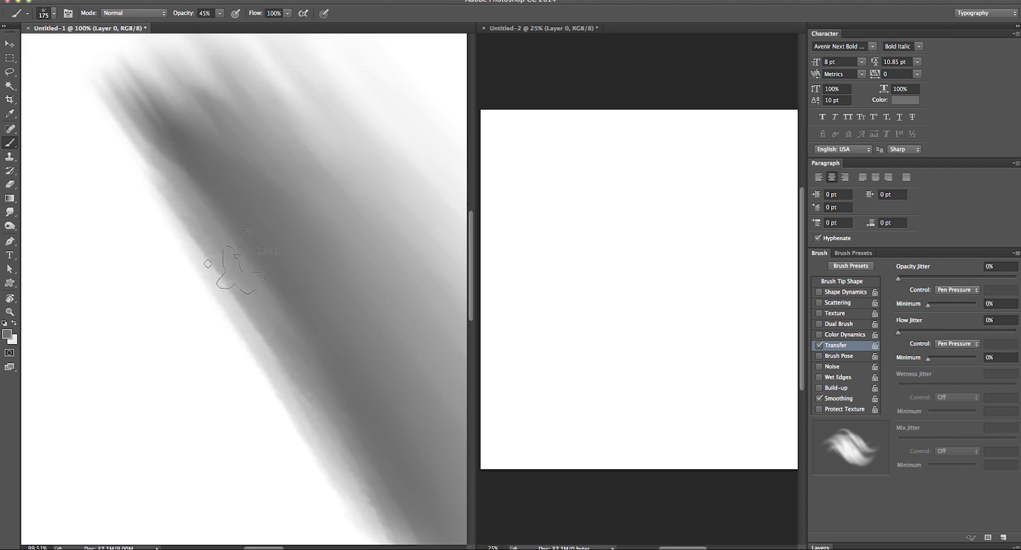
left_click(9, 212)
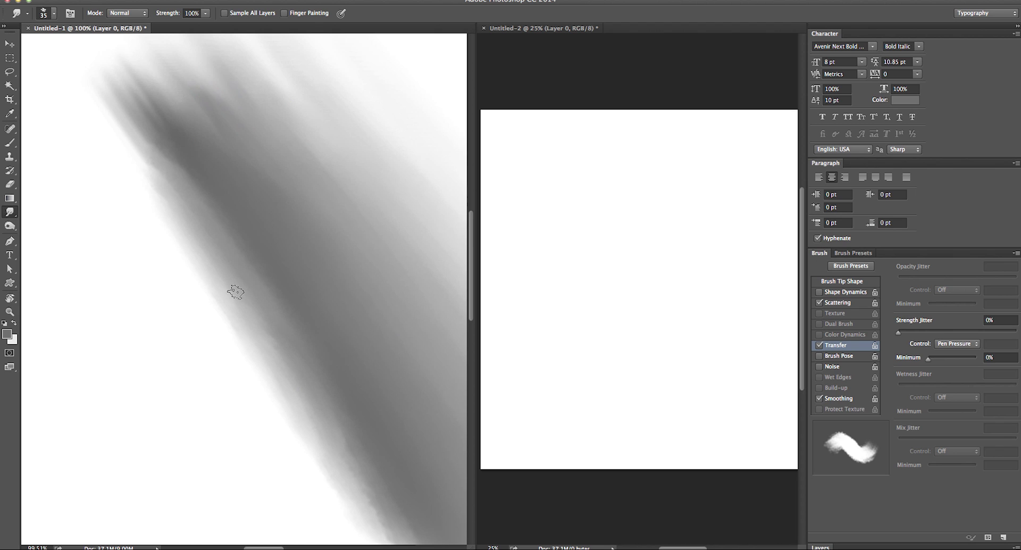
left_click(10, 312)
mouse_move(174, 363)
left_mouse_down()
mouse_move(147, 361)
mouse_move(258, 418)
mouse_move(273, 324)
left_mouse_up()
mouse_move(205, 385)
left_mouse_down()
mouse_move(165, 395)
mouse_move(163, 374)
left_mouse_up()
left_click(9, 143)
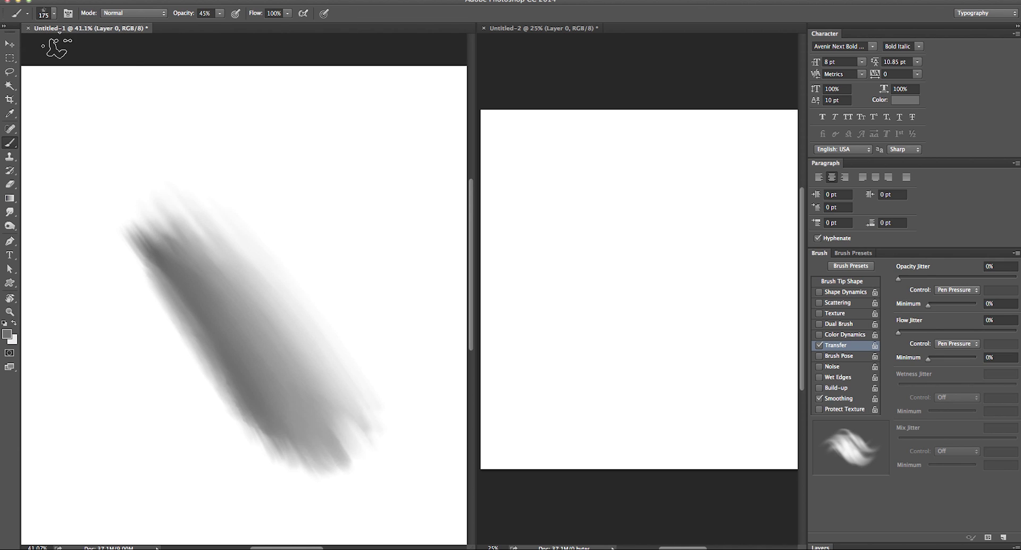
Step: Select the 300 px soft round brush and undo a trial diagonal stroke
left_click(54, 13)
left_click(405, 415)
left_click(205, 499)
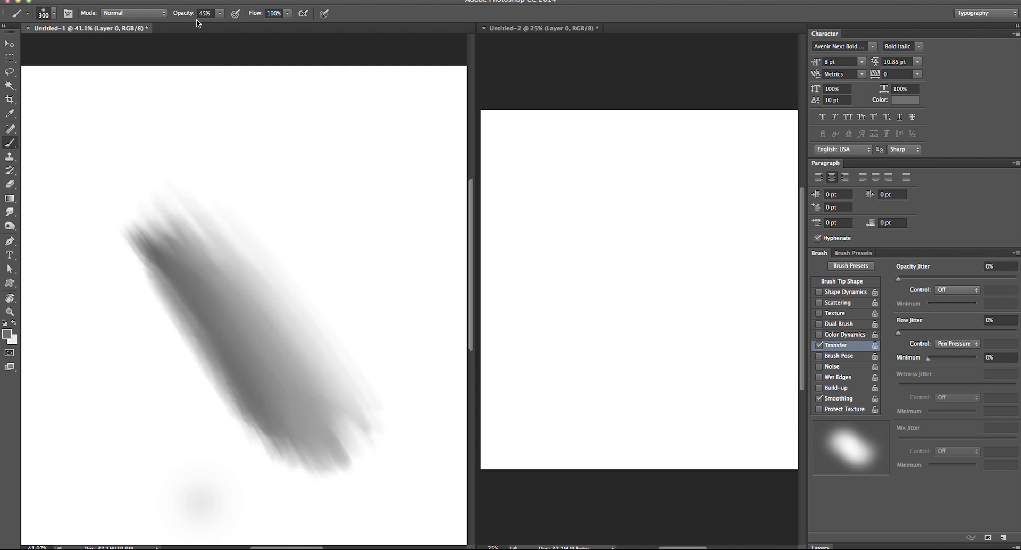
left_click_drag(311, 191, 379, 328)
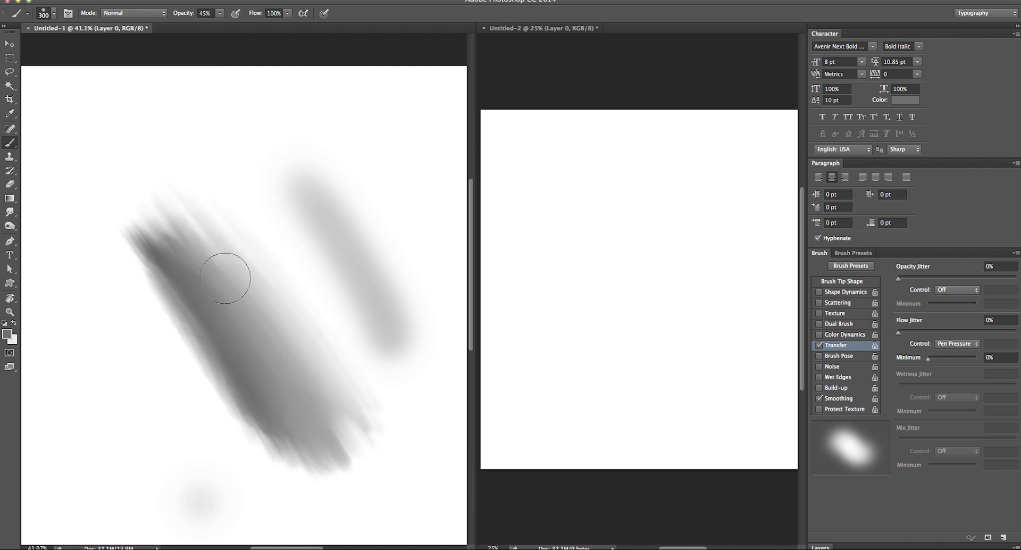
key("super+z")
Step: Set Flow to 40% and paint a second soft grey stroke beside the first, darkening it at 150 px
left_click(288, 14)
left_click(261, 27)
mouse_move(223, 133)
left_mouse_down()
mouse_move(360, 294)
mouse_move(291, 221)
mouse_move(294, 201)
mouse_move(303, 206)
mouse_move(365, 296)
mouse_move(247, 228)
left_mouse_up()
key("bracketleft")
key("bracketleft")
key("bracketleft")
key("bracketleft")
left_click_drag(250, 139, 356, 271)
Step: Sample a lighter grey from the canvas and settle the brush at 175 px
key("bracketright")
key("bracketright")
key("bracketright")
key("bracketright")
key("bracketright")
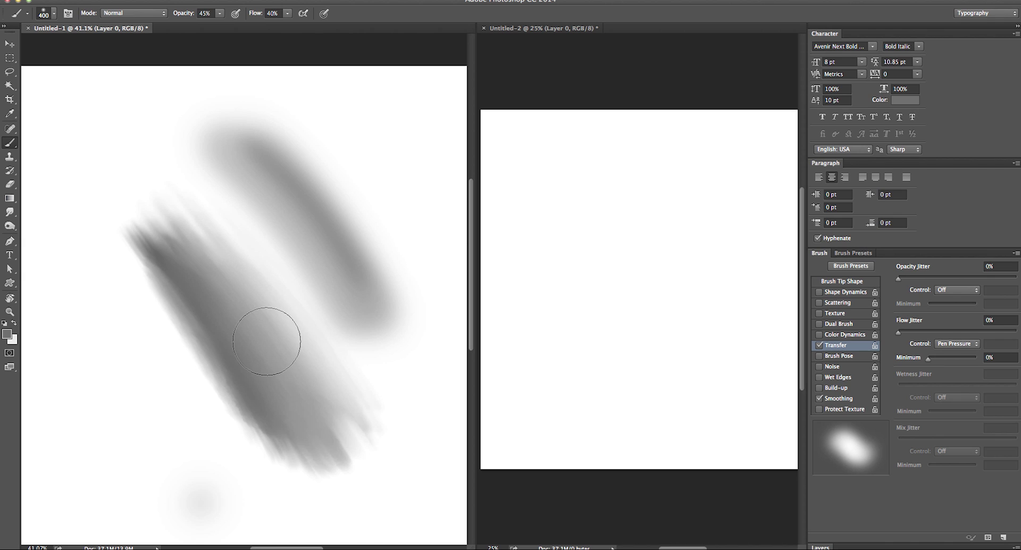
left_click(269, 335, "alt")
key("bracketleft")
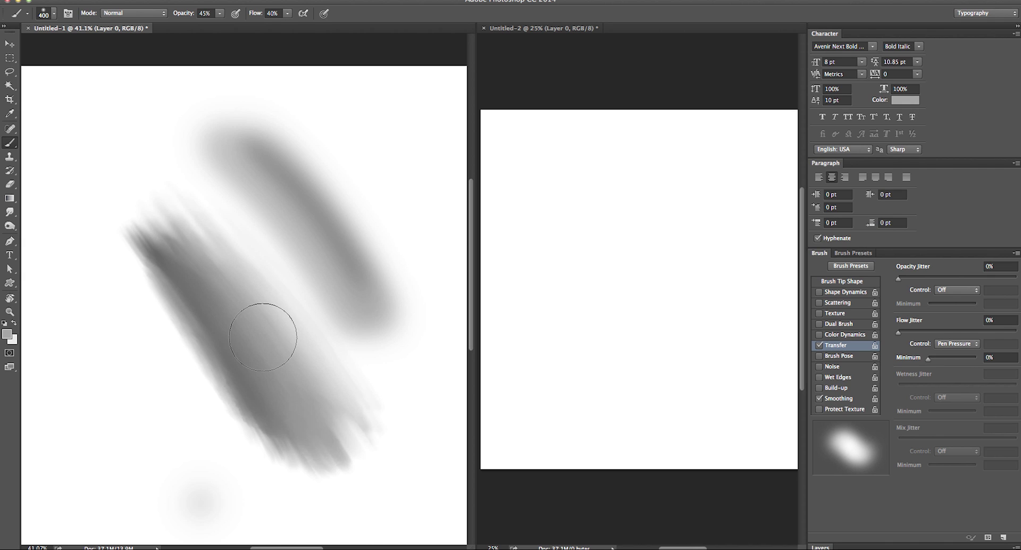
key("bracketright")
key("bracketleft")
key("bracketleft")
key("bracketleft")
key("bracketleft")
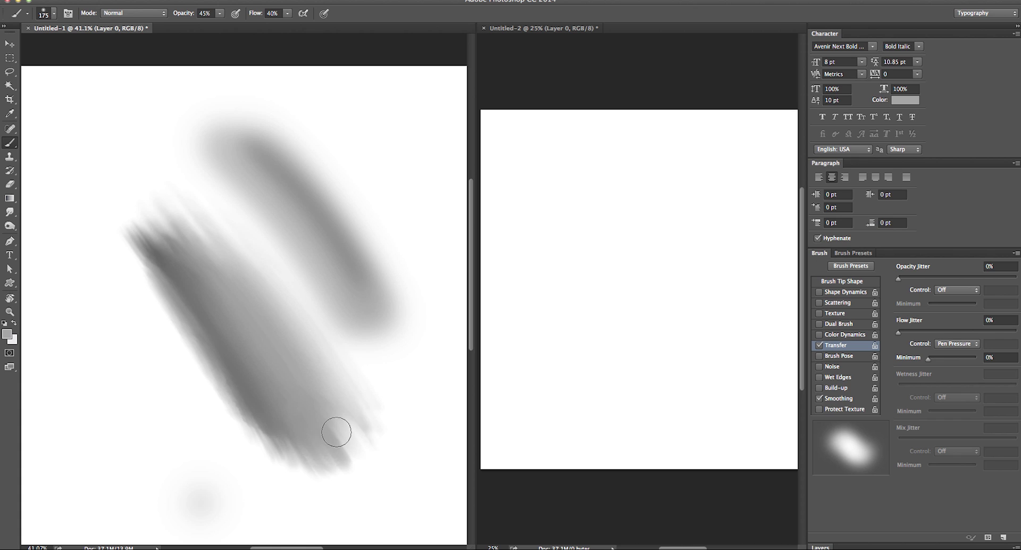
Step: Zoom to 70% then 46%, set the brush to 125 px, and widen the Untitled-2 pane
left_click(10, 312)
left_click_drag(227, 367, 296, 403)
left_click(11, 145)
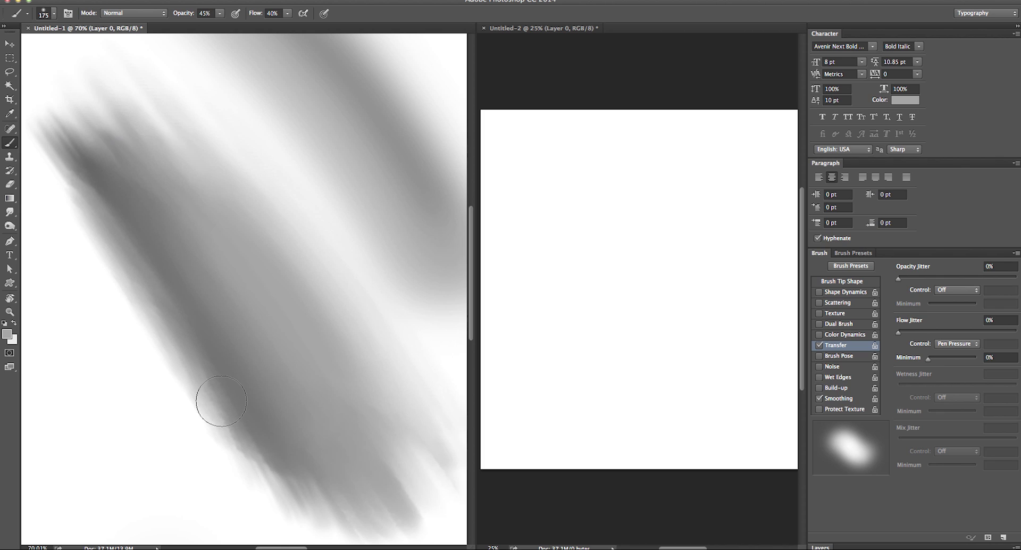
key("z")
left_click(152, 340, "alt")
left_click_drag(212, 381, 298, 448)
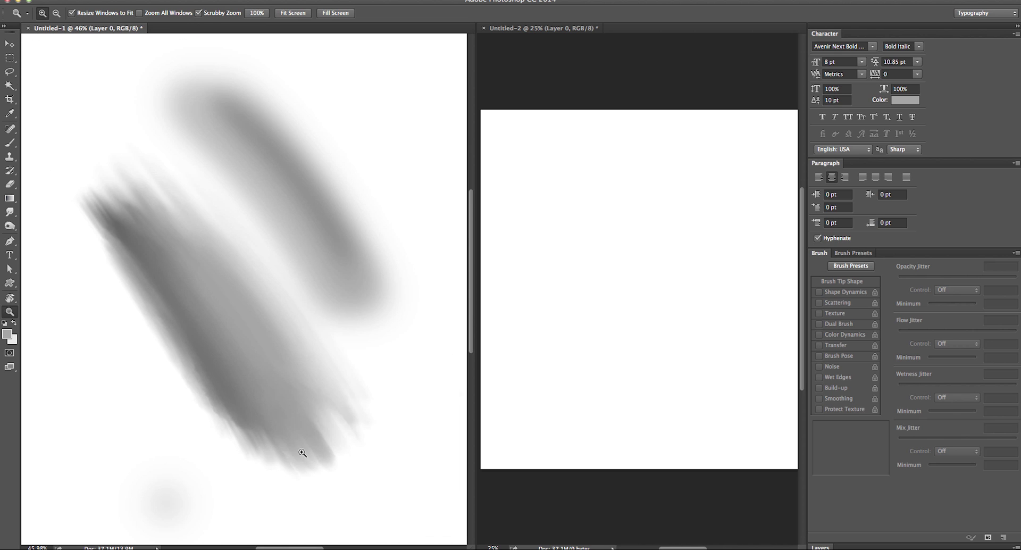
left_click(9, 143)
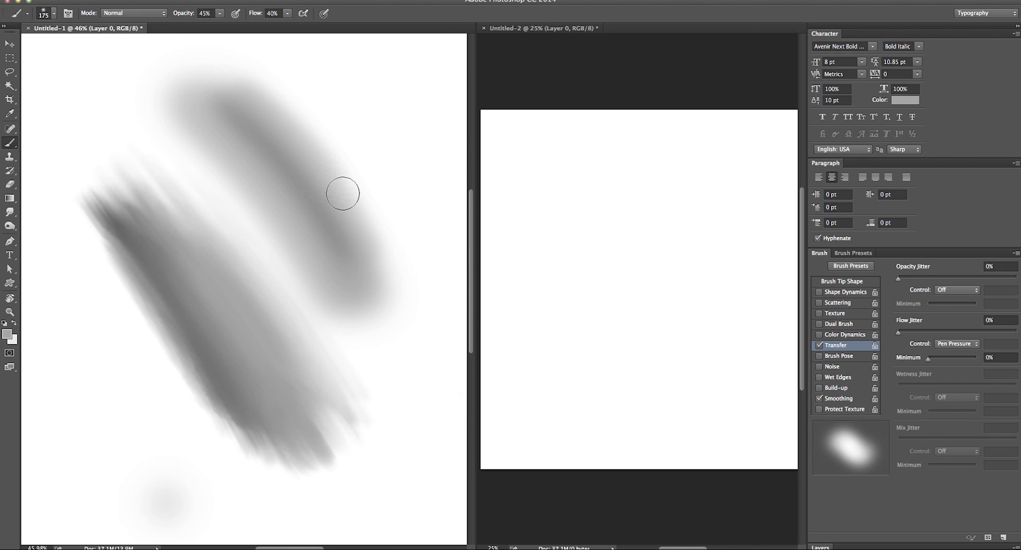
key("bracketleft")
key("bracketleft")
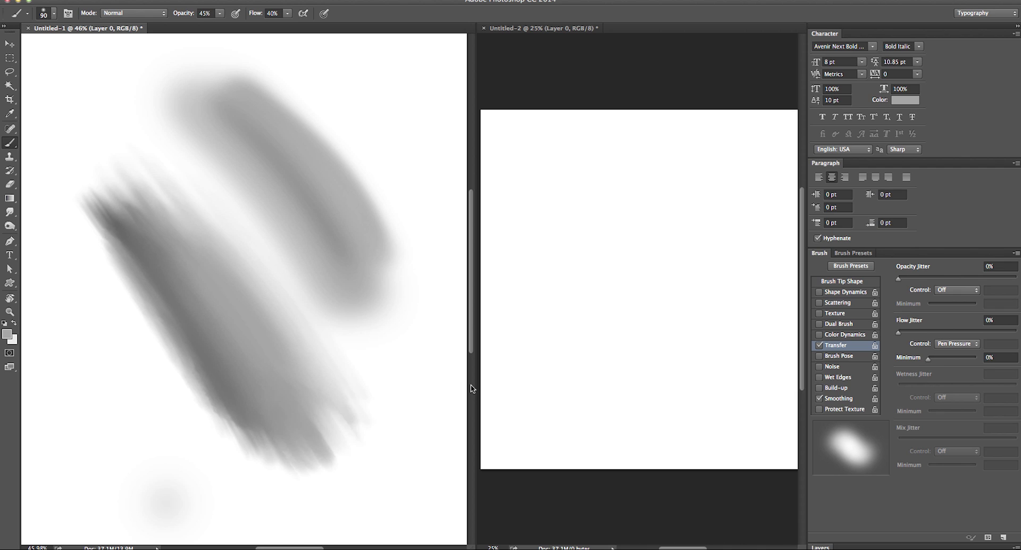
left_click_drag(474, 383, 366, 379)
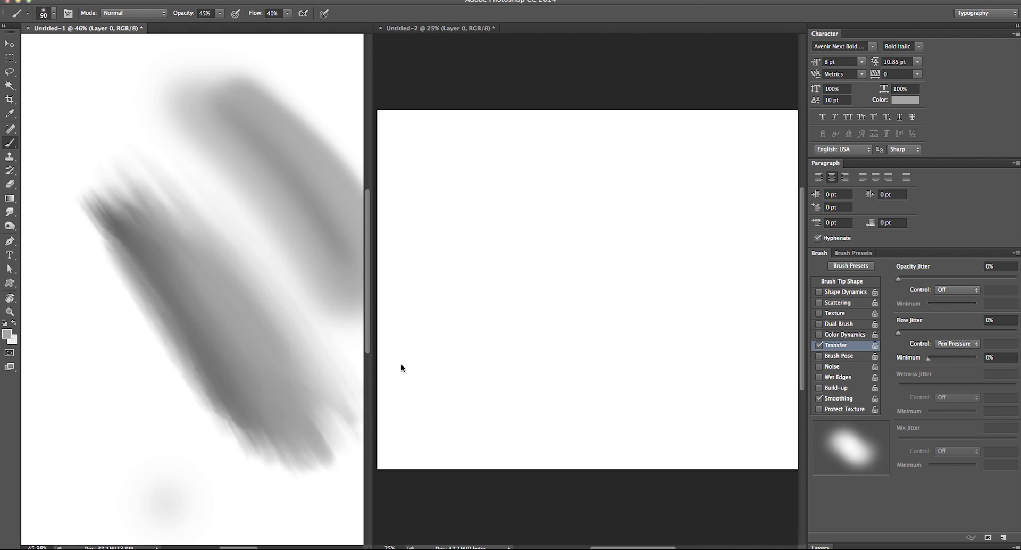
Step: Reset the default colours and set the foreground to dark red 970b0b
left_click(4, 324)
left_click(7, 334)
left_click(233, 167)
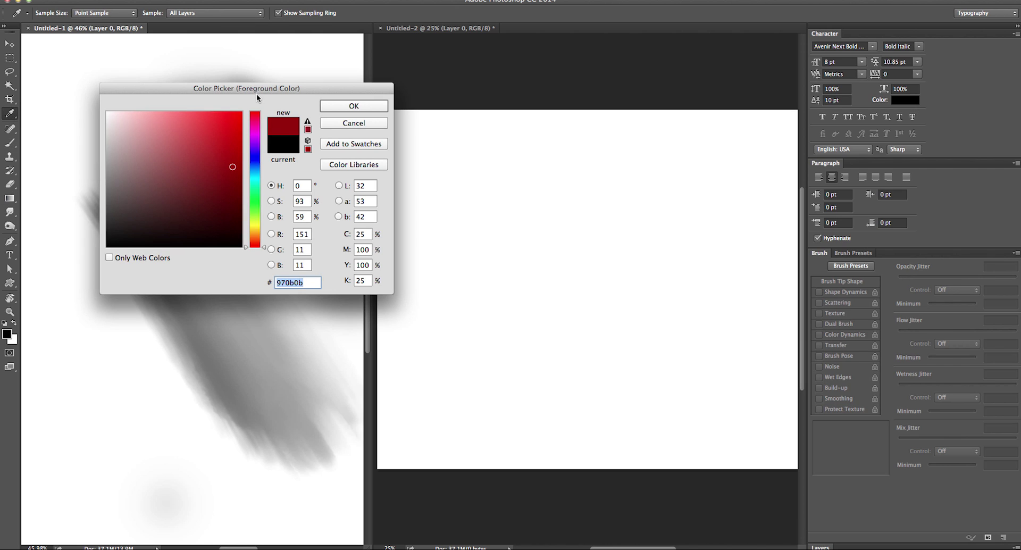
left_click(336, 109)
Step: Return to the Brush tool with a bristle tip from the brush presets
key("b")
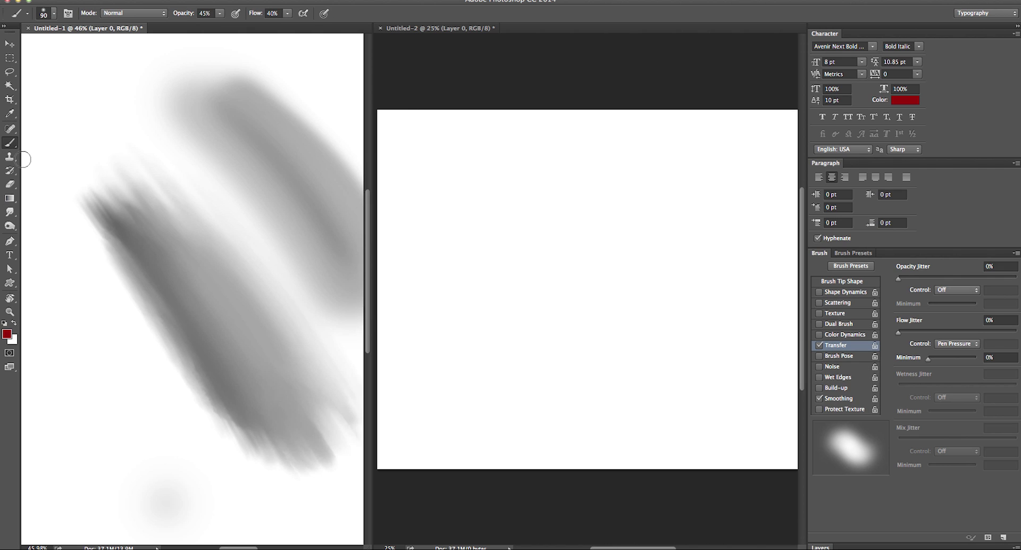
left_click(52, 14)
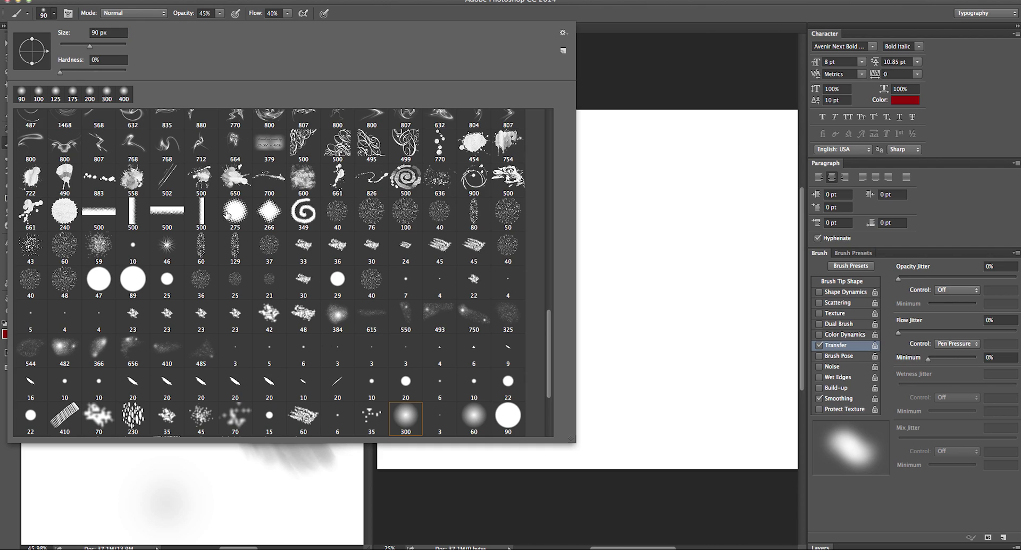
left_click(303, 416)
key("Return")
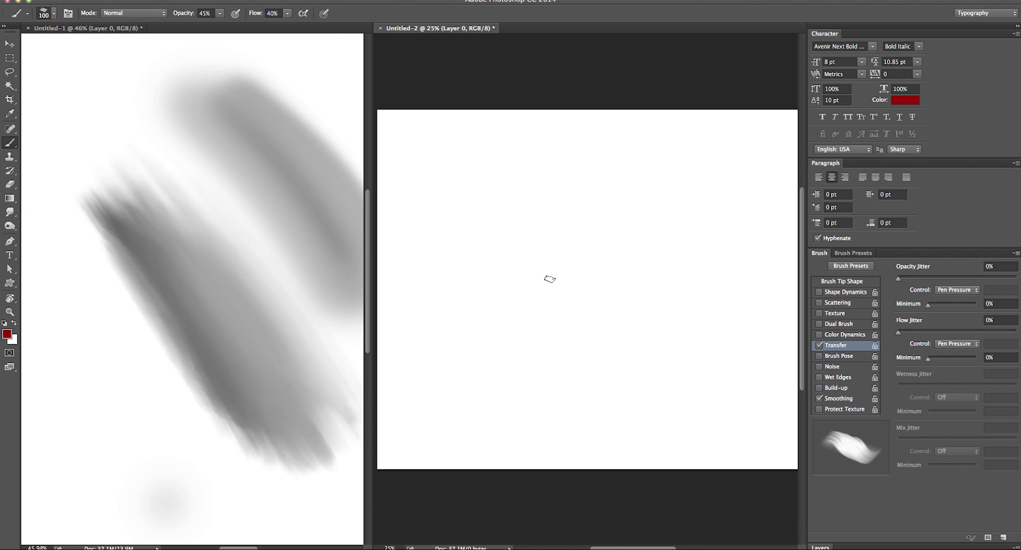
Step: Paint a dark red bristle stroke across Untitled-2 at 150 px
key("bracketright")
key("bracketright")
mouse_move(484, 248)
left_mouse_down()
mouse_move(554, 350)
mouse_move(491, 252)
mouse_move(537, 311)
mouse_move(557, 356)
mouse_move(493, 249)
mouse_move(574, 359)
mouse_move(512, 247)
mouse_move(538, 254)
mouse_move(503, 250)
mouse_move(504, 236)
mouse_move(585, 288)
mouse_move(533, 262)
mouse_move(568, 342)
mouse_move(578, 334)
mouse_move(566, 279)
mouse_move(574, 265)
mouse_move(555, 250)
mouse_move(500, 252)
mouse_move(648, 334)
left_mouse_up()
key("bracketright")
key("bracketright")
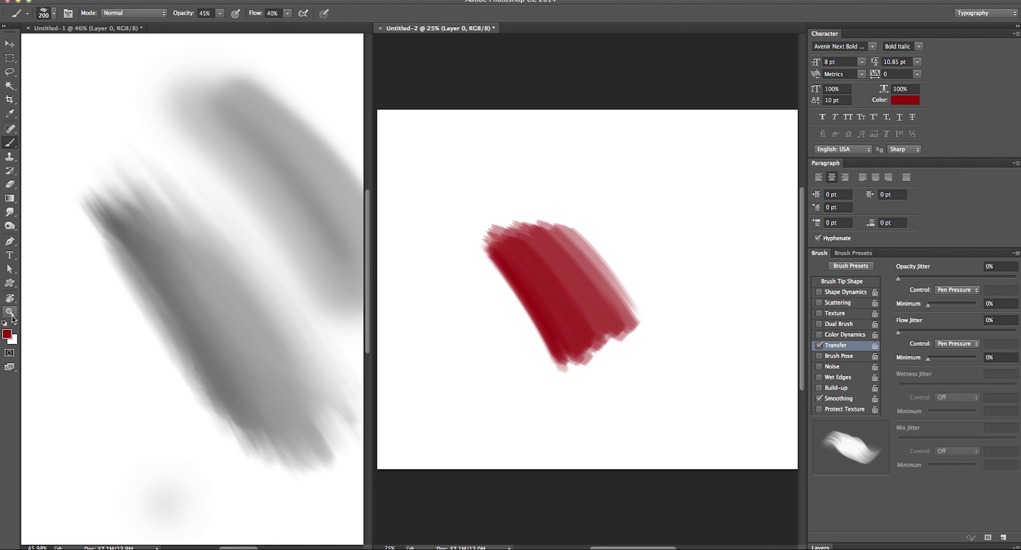
Step: Set the foreground colour to orange d88019
left_click(13, 323)
left_click(7, 334)
left_click(256, 234)
left_click(202, 161)
left_click(226, 132)
left_click(354, 106)
Step: Brush orange over the red patch's right and lower-middle areas at 300 px
key("b")
mouse_move(524, 234)
left_mouse_down()
mouse_move(605, 325)
mouse_move(612, 287)
mouse_move(554, 238)
mouse_move(600, 285)
mouse_move(537, 237)
mouse_move(610, 321)
mouse_move(617, 302)
mouse_move(624, 328)
left_mouse_up()
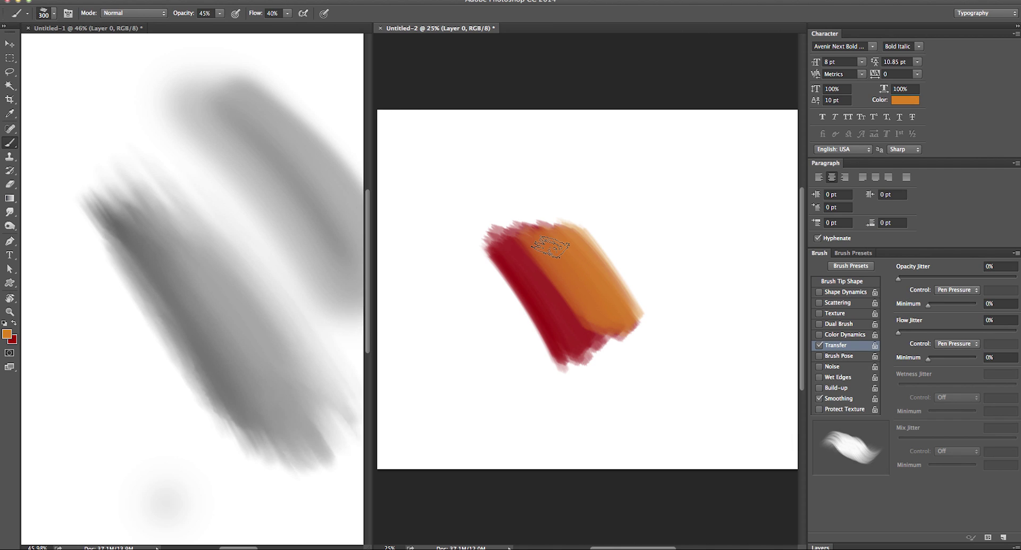
key("bracketright")
left_click_drag(496, 229, 583, 352)
key("bracketleft")
key("bracketleft")
key("bracketleft")
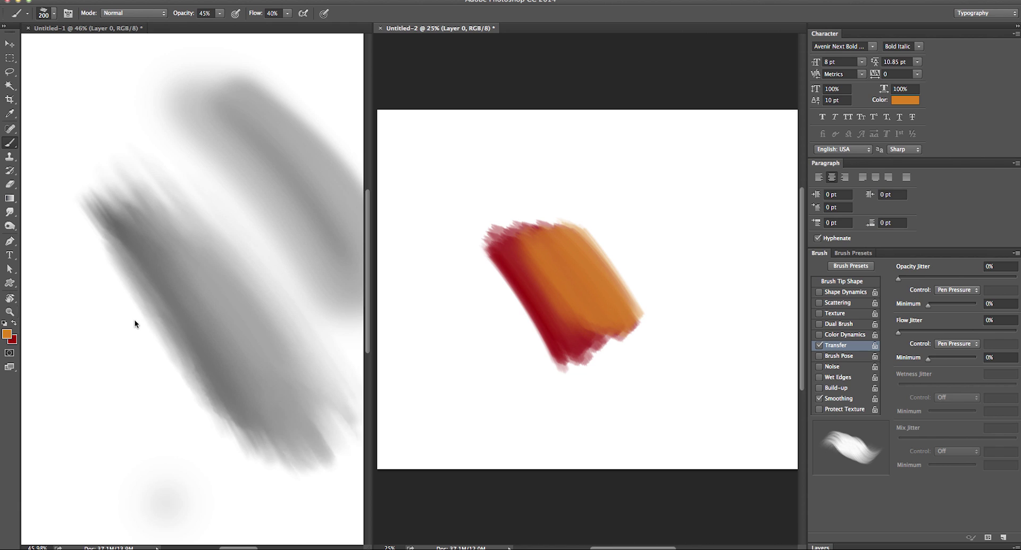
Step: Set the foreground colour to a bright yellow
left_click(7, 323)
left_click(7, 333)
left_click(257, 234)
left_click(229, 116)
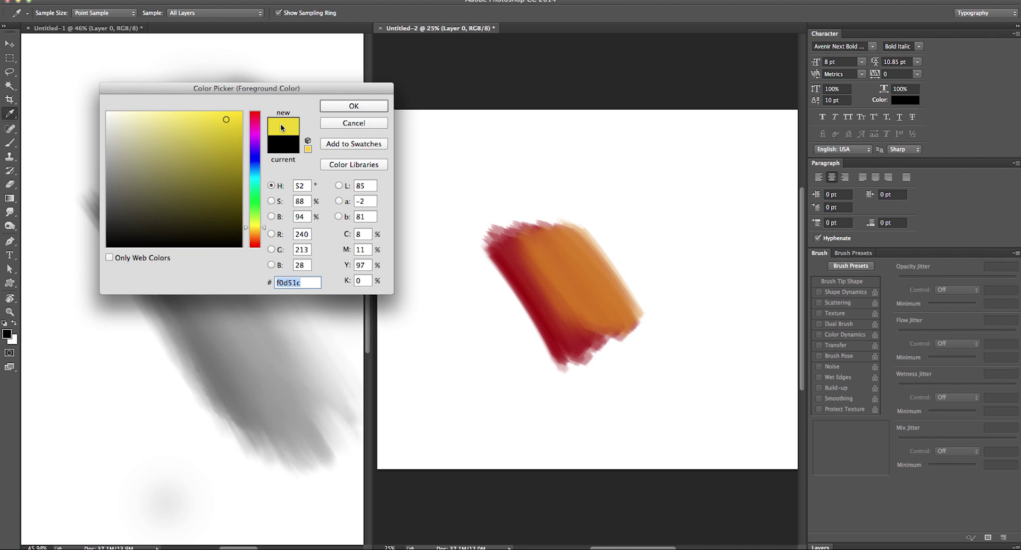
left_click(354, 105)
Step: Paint yellow strokes extending the yellow band further toward the lower right
mouse_move(572, 220)
left_mouse_down()
mouse_move(634, 296)
mouse_move(646, 296)
mouse_move(640, 306)
left_mouse_up()
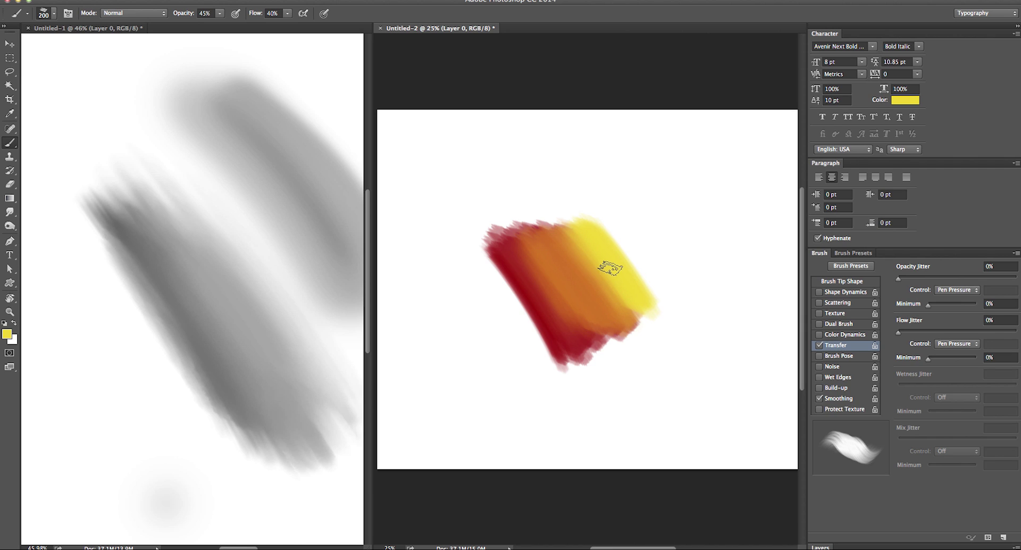
left_click_drag(597, 222, 662, 308)
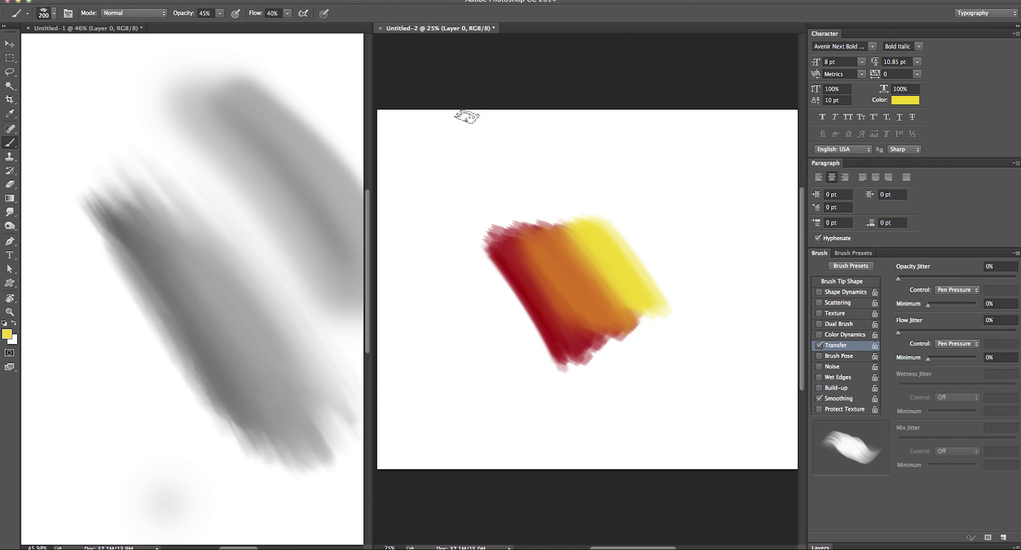
left_click(10, 313)
mouse_move(508, 310)
left_mouse_down()
mouse_move(632, 299)
mouse_move(471, 300)
mouse_move(448, 250)
left_mouse_up()
Step: With a size-175 brush, sample dark red and darken and extend the left red band
left_click(9, 143)
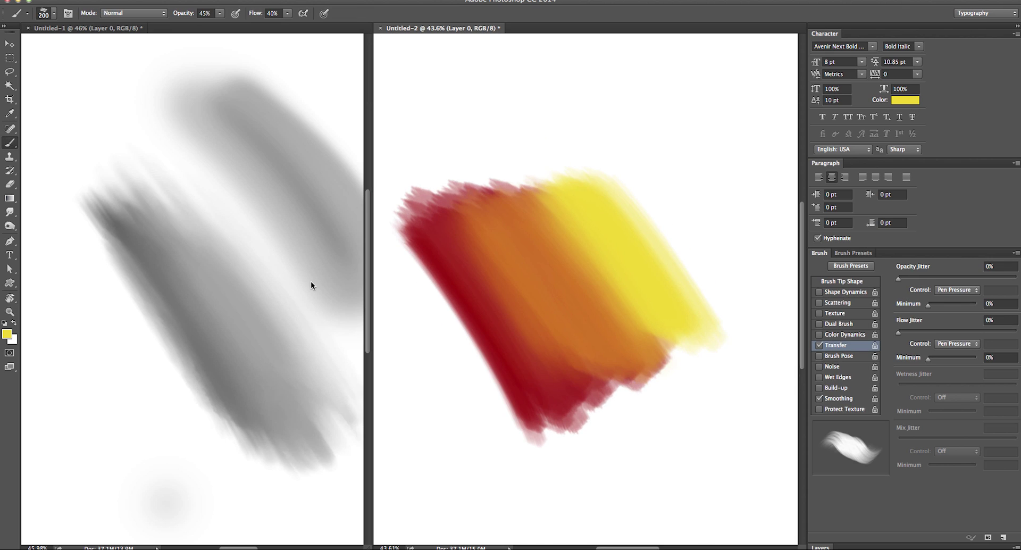
key("bracketleft")
left_click(473, 302, "alt")
left_click_drag(445, 292, 519, 410)
mouse_move(415, 250)
left_mouse_down()
mouse_move(488, 346)
mouse_move(500, 381)
mouse_move(406, 236)
mouse_move(518, 407)
left_mouse_up()
left_click_drag(447, 292, 513, 410)
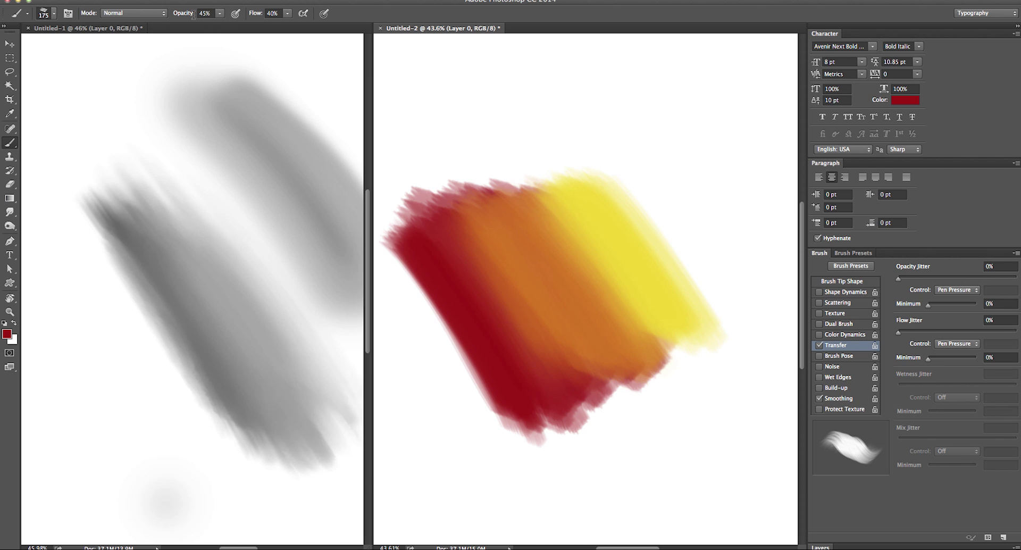
left_click_drag(426, 269, 520, 415)
left_click_drag(404, 250, 514, 412)
left_click_drag(422, 270, 516, 414)
left_click_drag(431, 286, 502, 410)
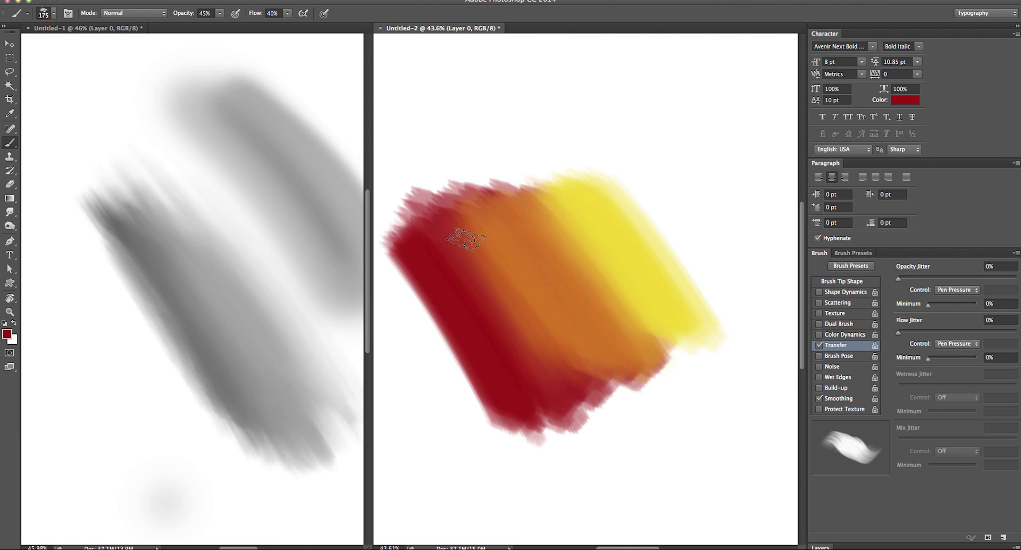
Step: Sample orange, red-orange and yellow from the patch to blend across each band boundary
left_click(505, 275, "alt")
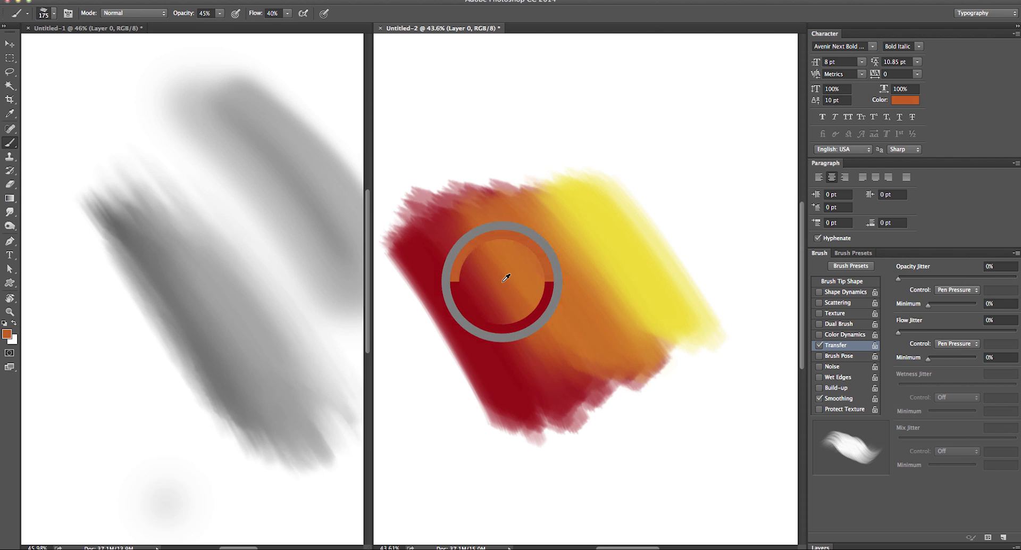
left_click_drag(506, 278, 505, 277)
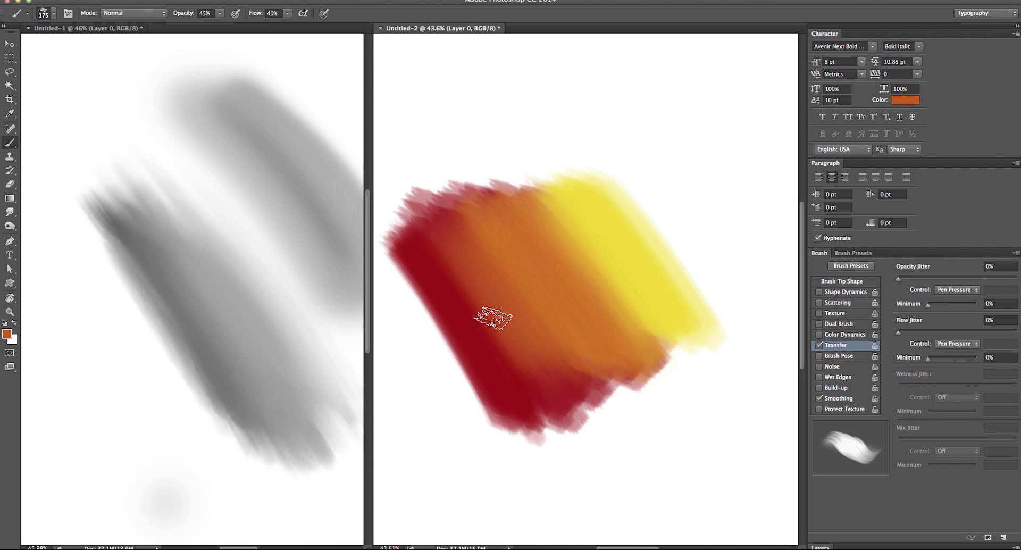
left_click(499, 311, "alt")
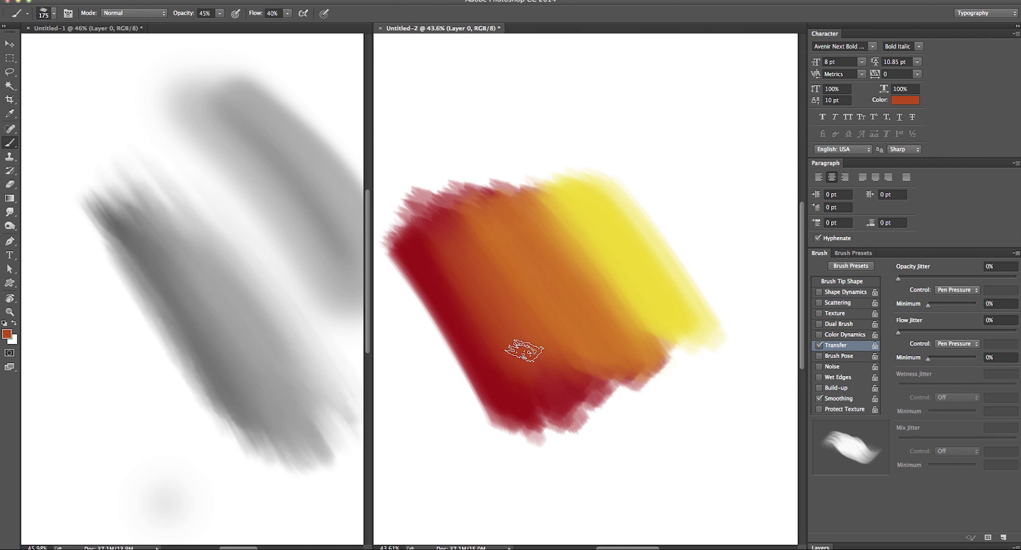
left_click(485, 317, "alt")
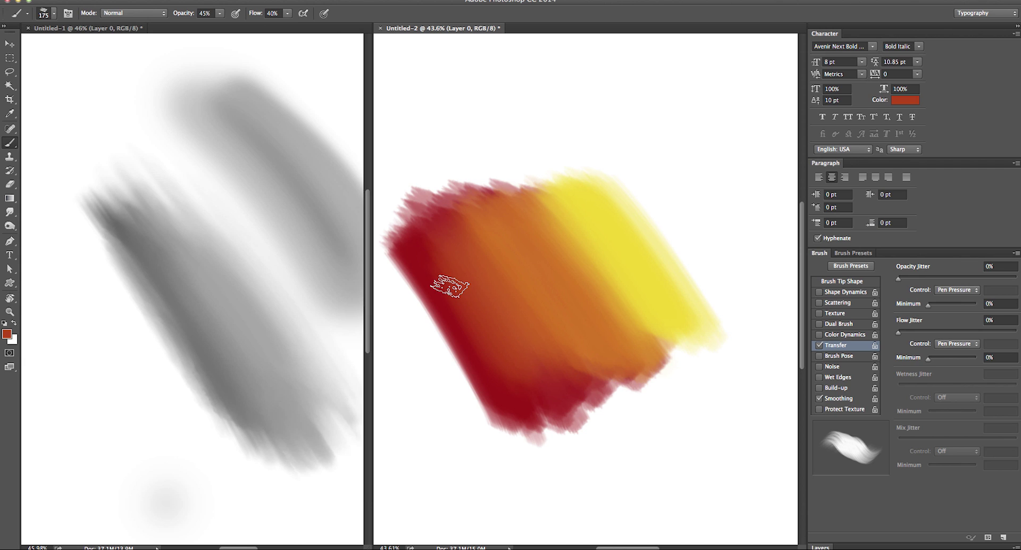
left_click(589, 275, "alt")
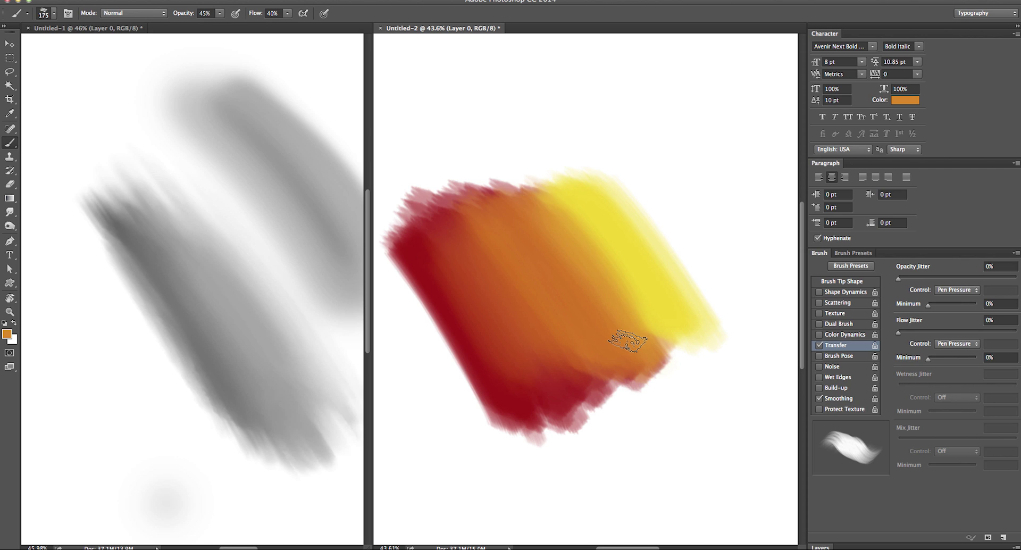
left_click(614, 246, "alt")
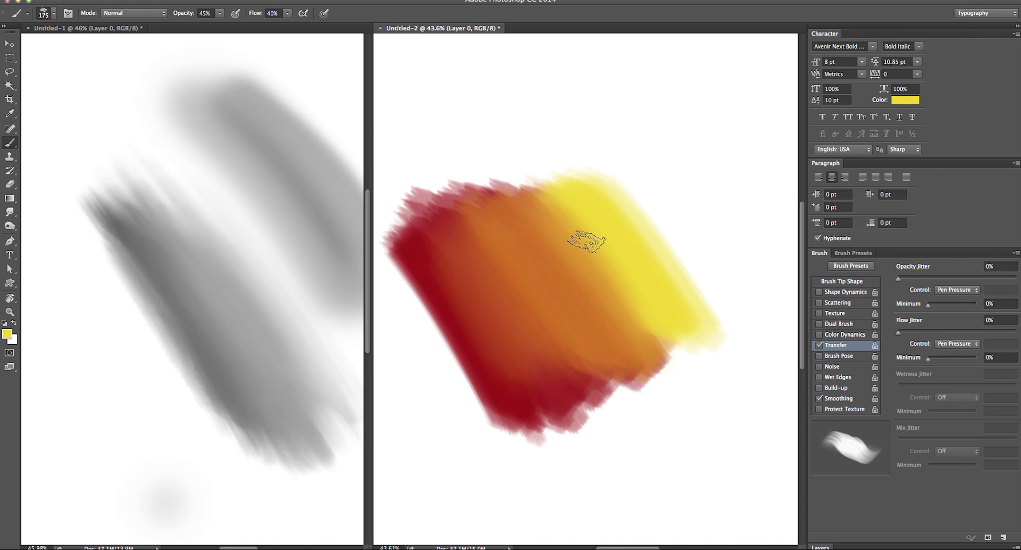
left_click(606, 294, "alt")
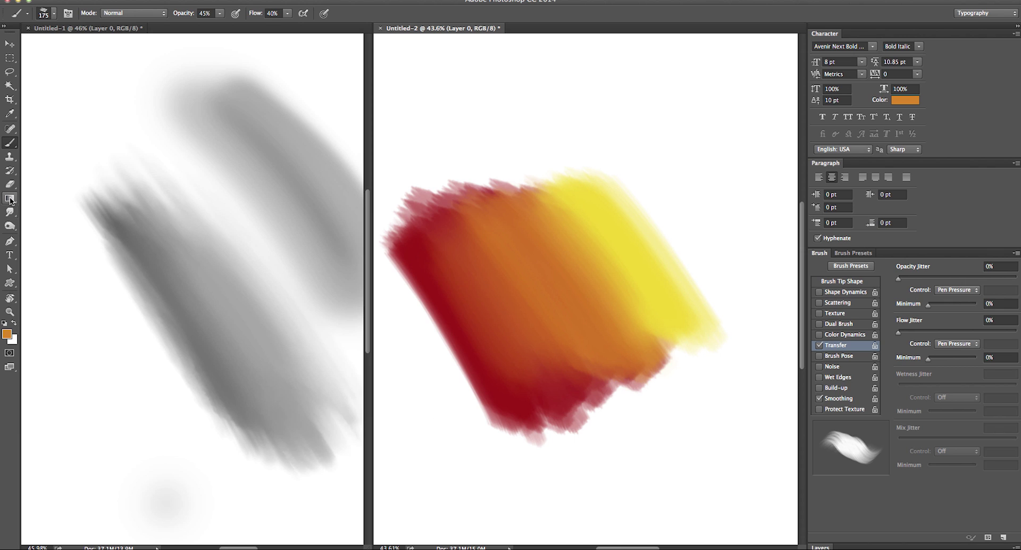
Step: Select an enlarged Smudge tool, then zoom Untitled-1 out to the full page and Untitled-2 slightly in
left_click(8, 213)
key("bracketright")
key("bracketright")
key("bracketright")
key("bracketright")
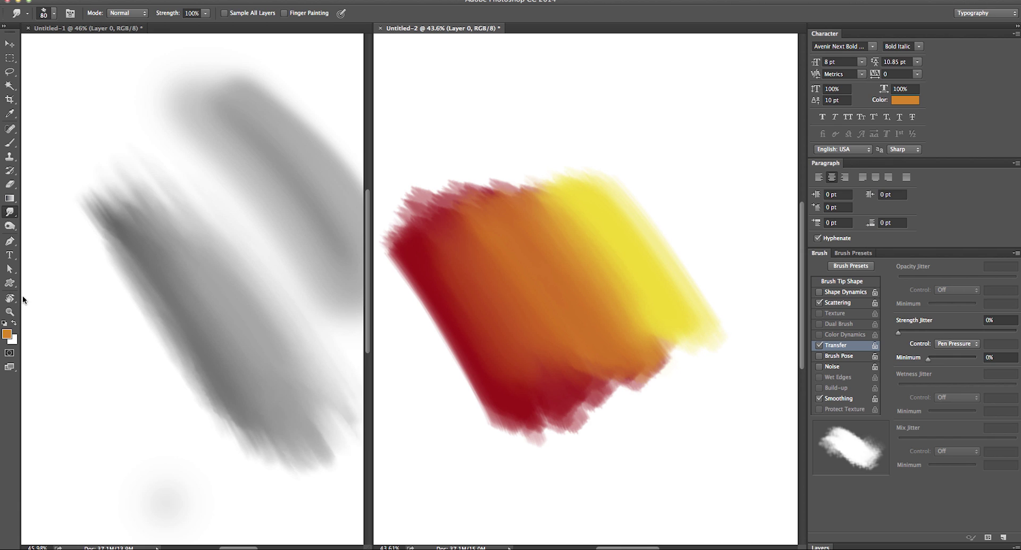
left_click(10, 312)
left_click(143, 321)
mouse_move(146, 329)
left_mouse_down()
mouse_move(134, 339)
mouse_move(118, 313)
mouse_move(230, 281)
mouse_move(271, 290)
left_mouse_up()
left_click(488, 339)
left_click_drag(488, 339, 529, 297)
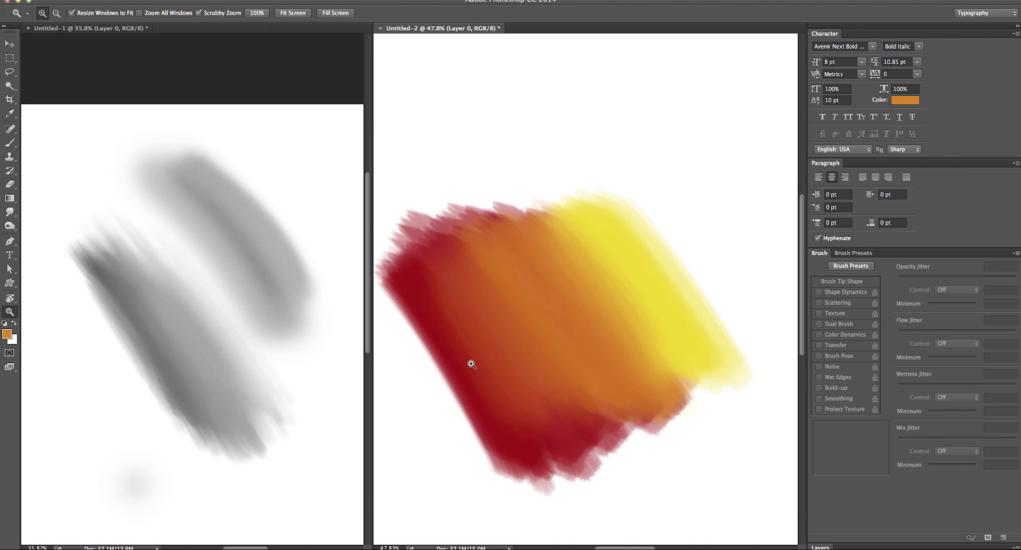
Step: Try erasing the yellow band's upper-right edge with an enlarged Eraser, then undo it
key("e")
key("bracketright")
key("bracketright")
key("bracketright")
key("bracketright")
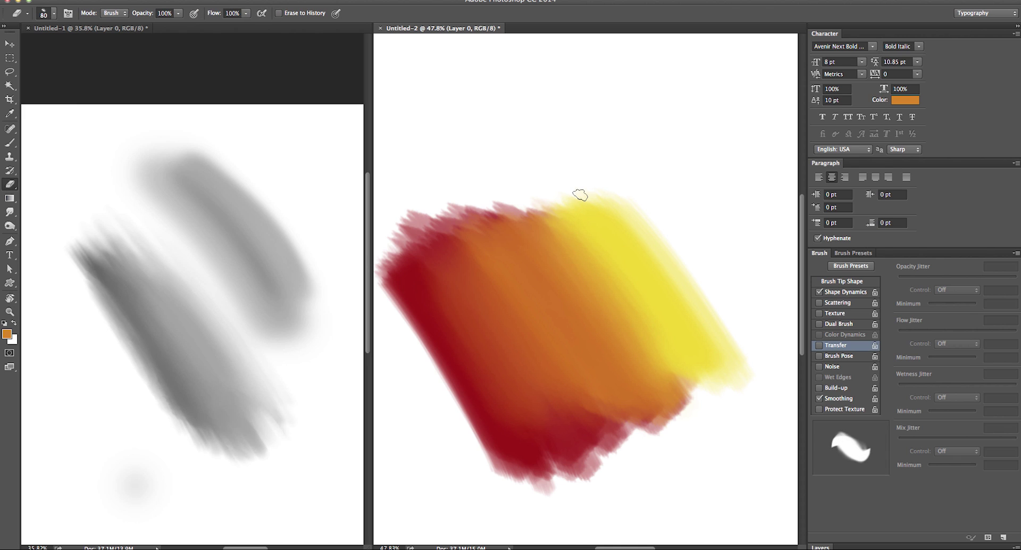
mouse_move(556, 171)
left_mouse_down()
mouse_move(756, 410)
mouse_move(700, 298)
mouse_move(651, 233)
left_mouse_up()
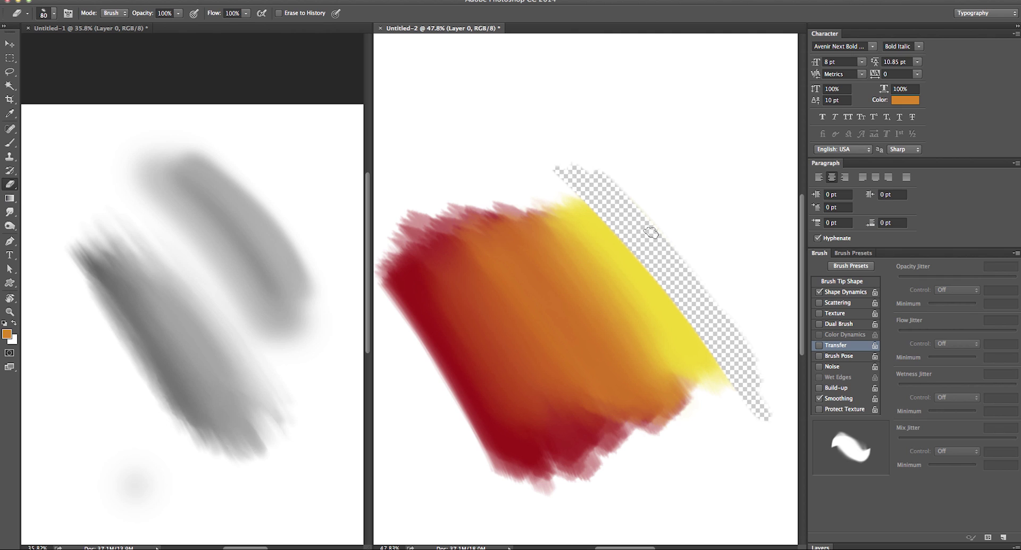
key("super+z")
Step: Paint white at 100% flow along the yellow band's upper-right edge into a cleaner diagonal
left_click(11, 141)
left_click(14, 323)
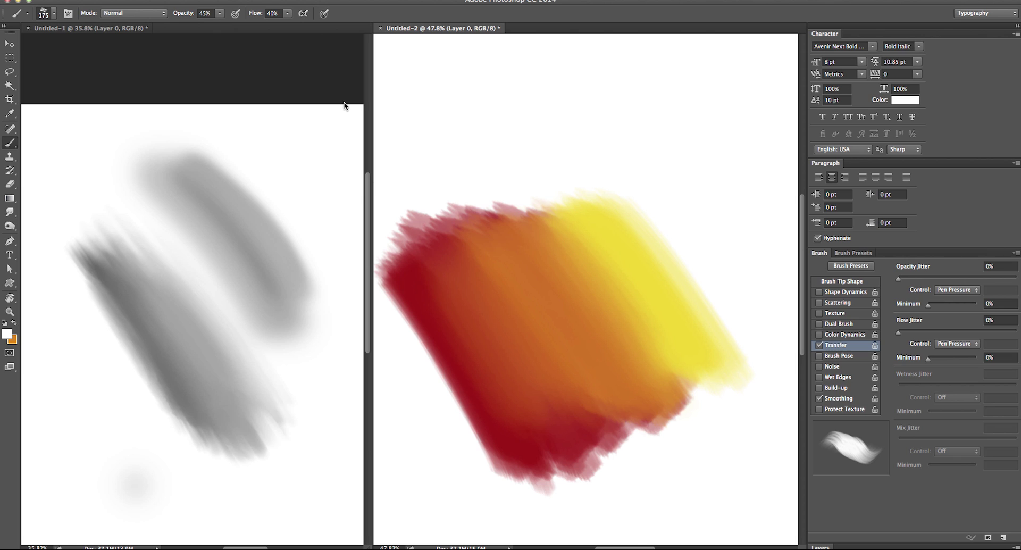
left_click(221, 13)
left_click(287, 13)
left_click_drag(288, 25, 321, 24)
left_click_drag(595, 171, 732, 375)
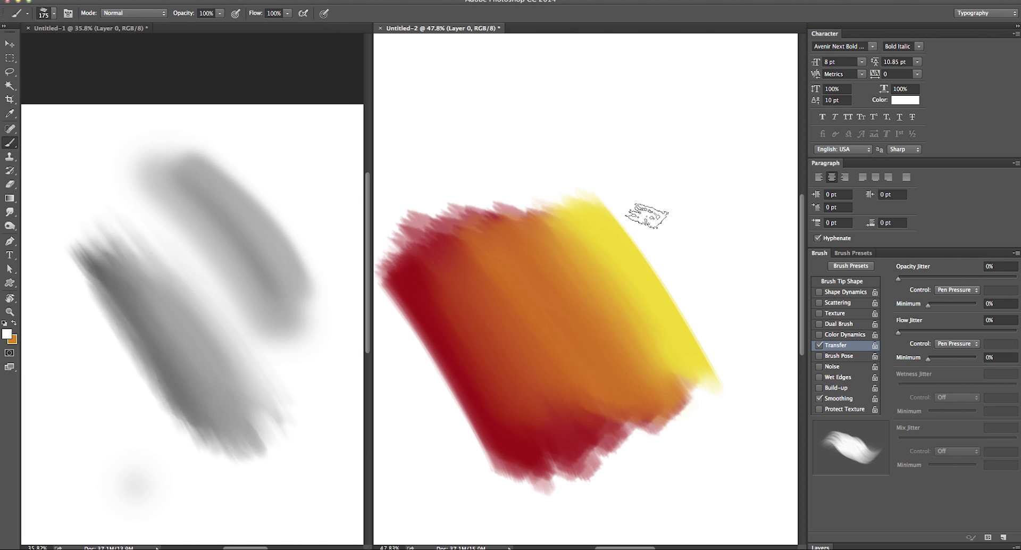
left_click_drag(761, 412, 598, 178)
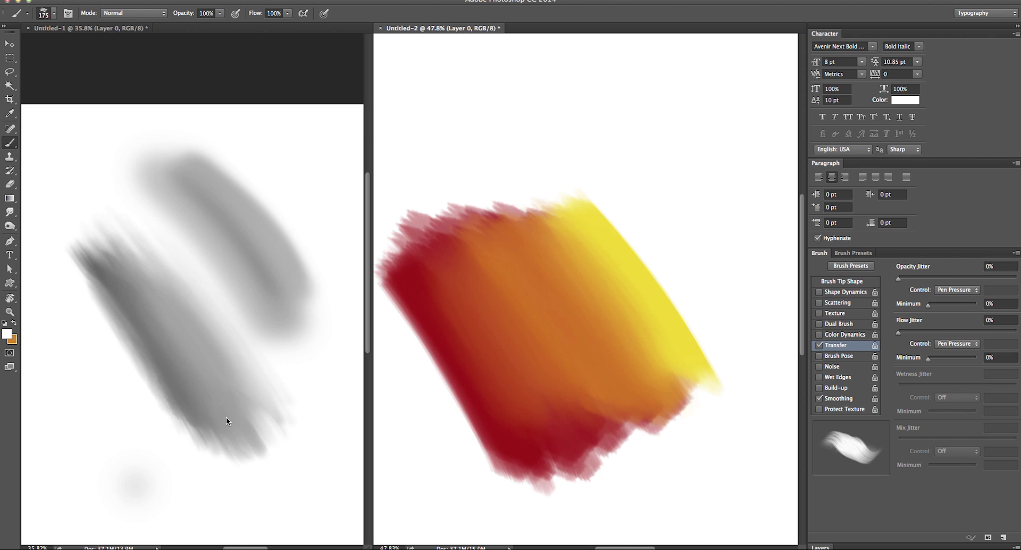
Step: Draw a closed lasso oval around the orange centre of the patch
left_click(10, 72)
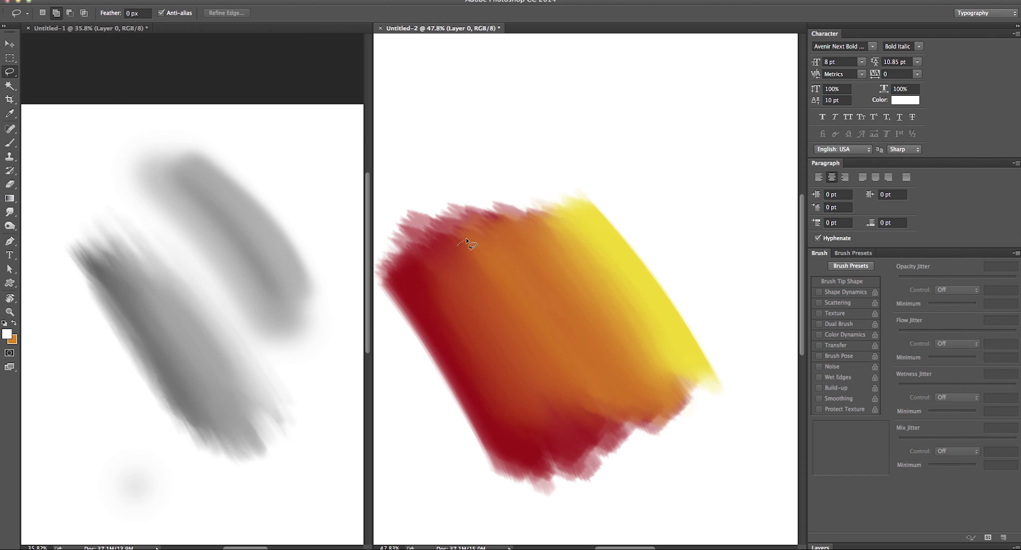
mouse_move(538, 224)
left_mouse_down()
mouse_move(637, 300)
mouse_move(648, 388)
left_mouse_up()
left_click_drag(520, 441, 453, 248)
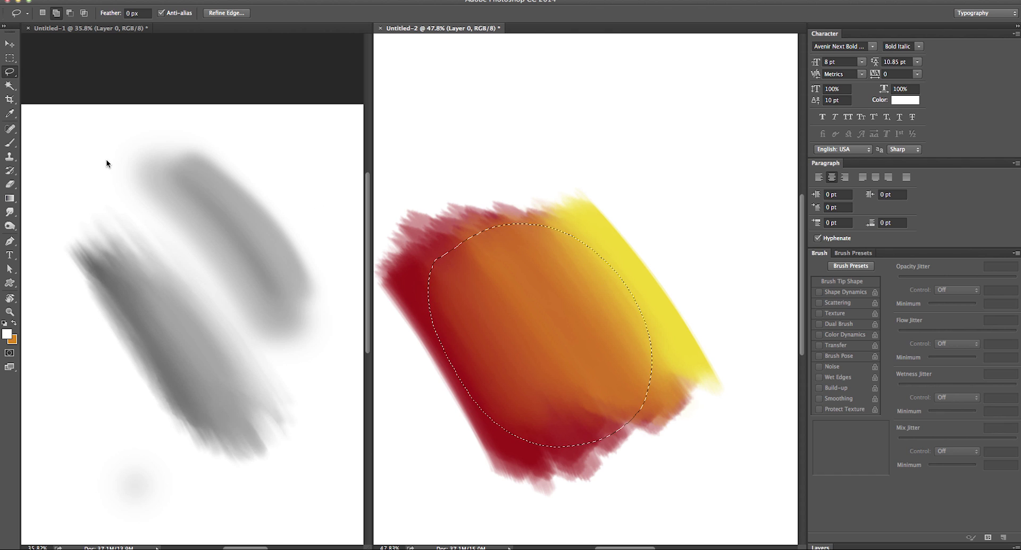
left_click(10, 143)
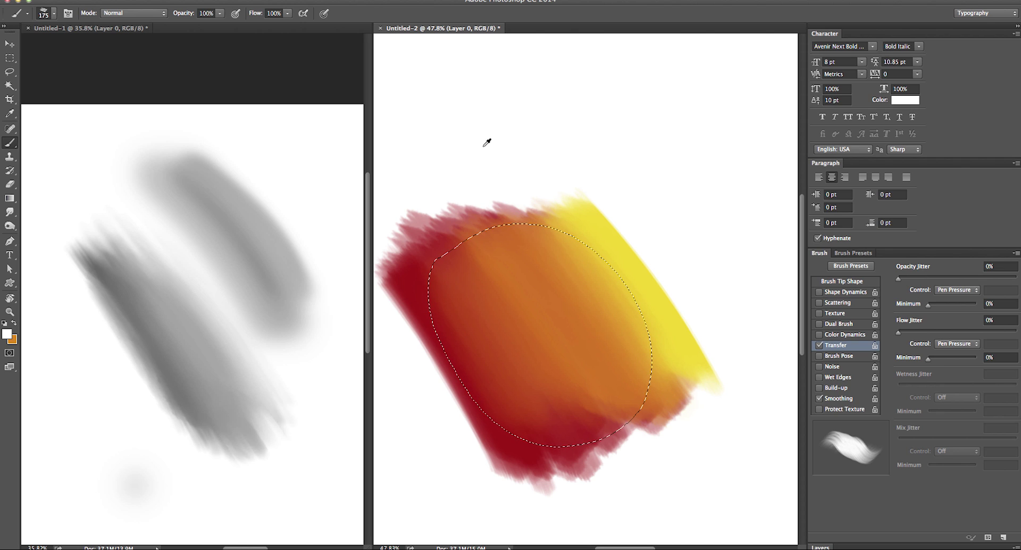
Step: Paint a light rim on the oval's upper-right edge, sample red-orange, invert the selection, and sample white
key("bracketleft")
key("bracketleft")
key("bracketleft")
key("bracketleft")
mouse_move(553, 227)
left_mouse_down()
mouse_move(652, 314)
mouse_move(567, 230)
mouse_move(654, 326)
mouse_move(611, 270)
mouse_move(663, 361)
left_mouse_up()
key("bracketleft")
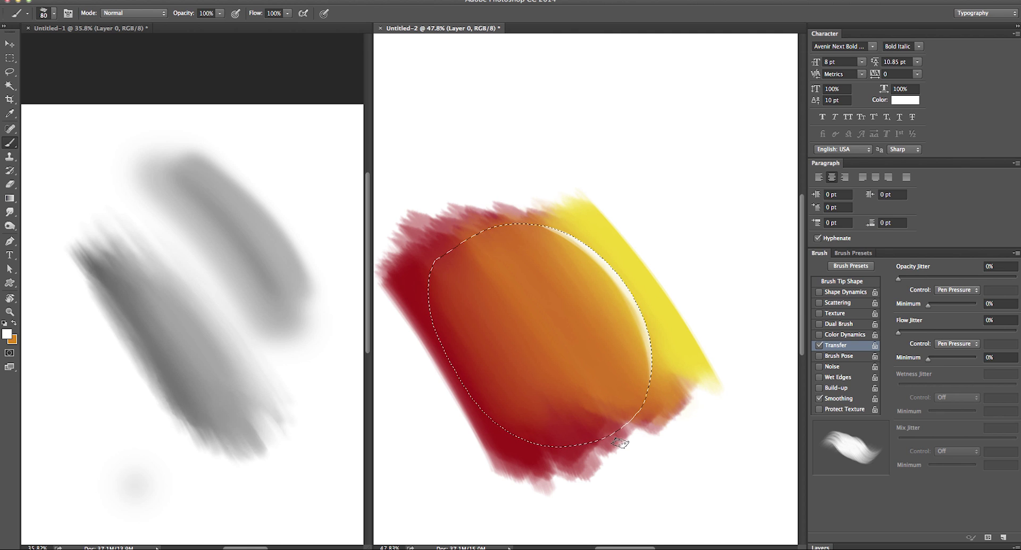
left_click(458, 289, "alt")
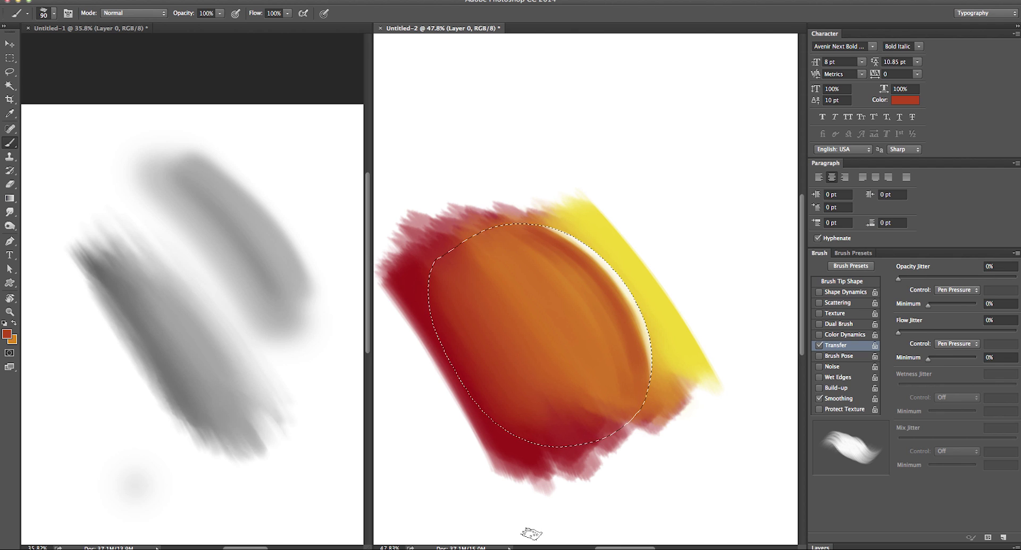
left_click(216, 0)
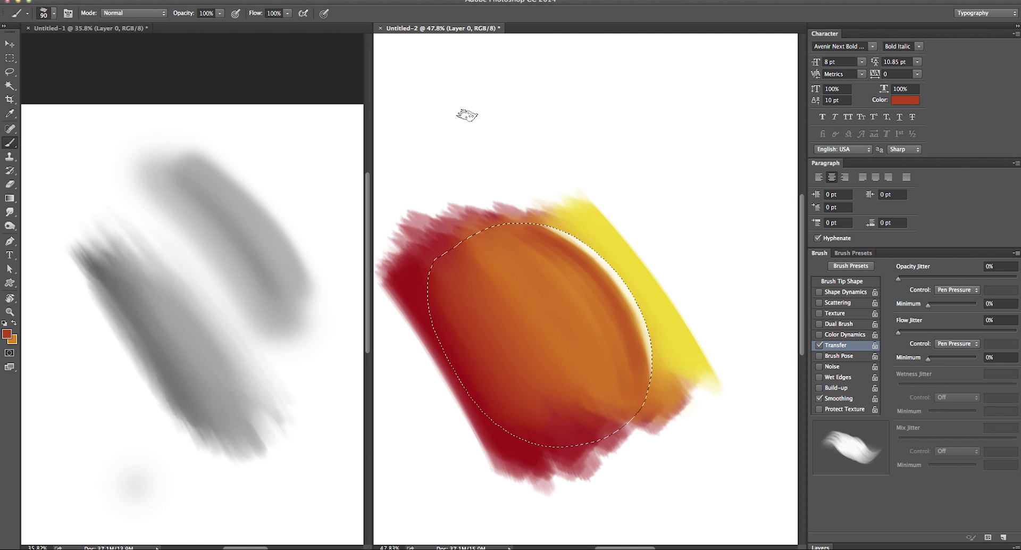
left_click(462, 109, "alt")
key("]")
mouse_move(533, 203)
left_mouse_down()
mouse_move(679, 394)
mouse_move(689, 337)
left_mouse_up()
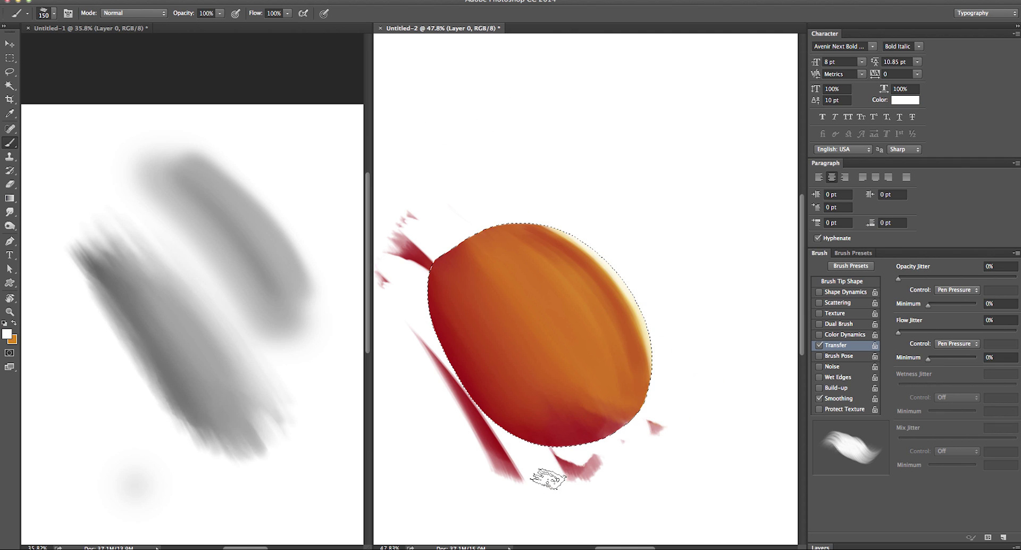
mouse_move(552, 450)
left_mouse_down()
mouse_move(542, 479)
mouse_move(605, 489)
mouse_move(570, 367)
mouse_move(672, 431)
mouse_move(676, 493)
mouse_move(523, 407)
left_mouse_up()
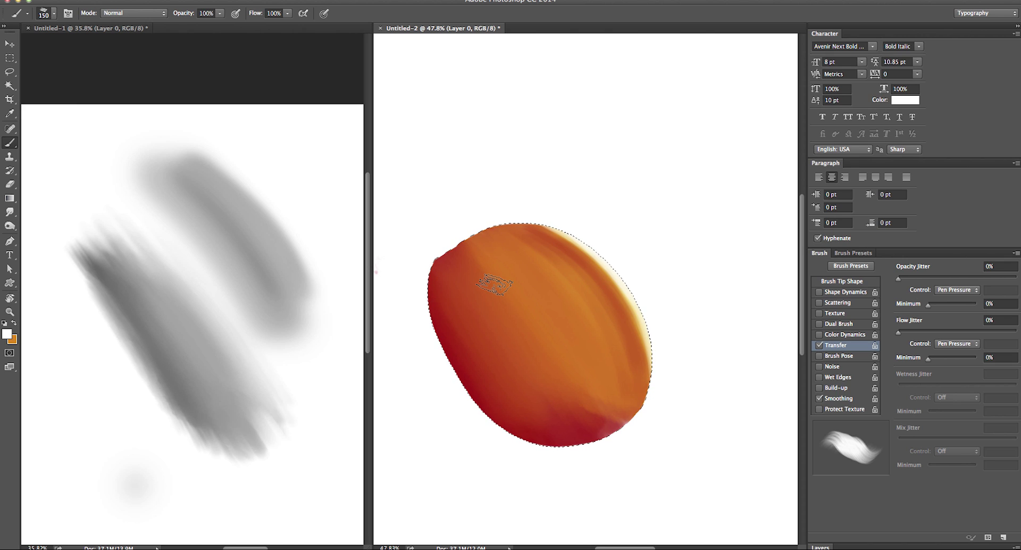
key("ctrl+alt+z")
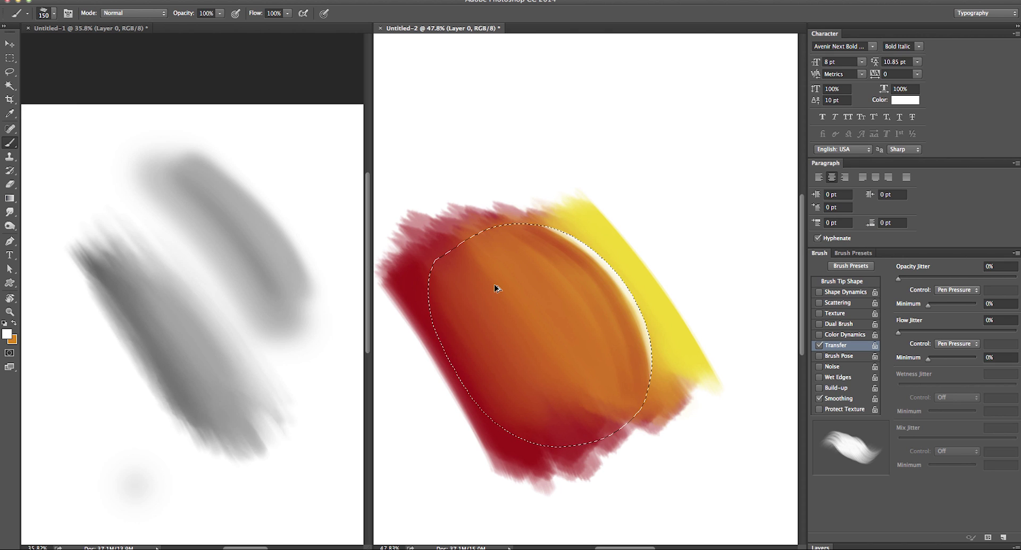